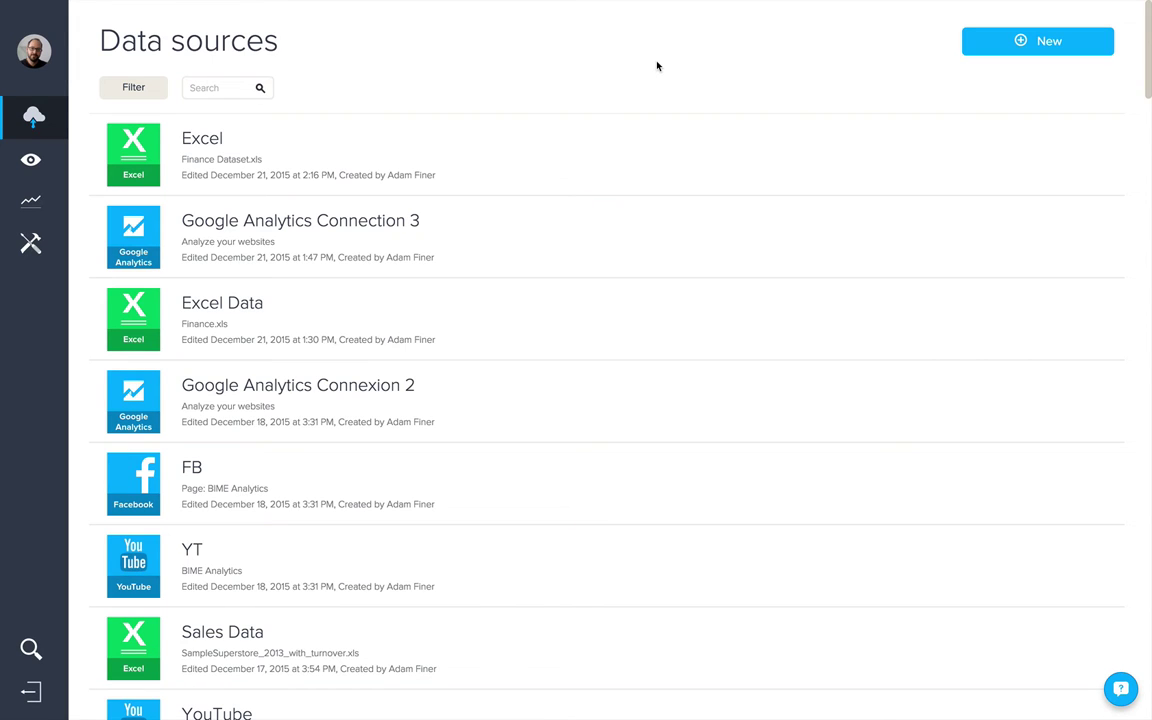
Select the Excel data source and create a new blank query in Query Builder.
mouse_move(469, 151)
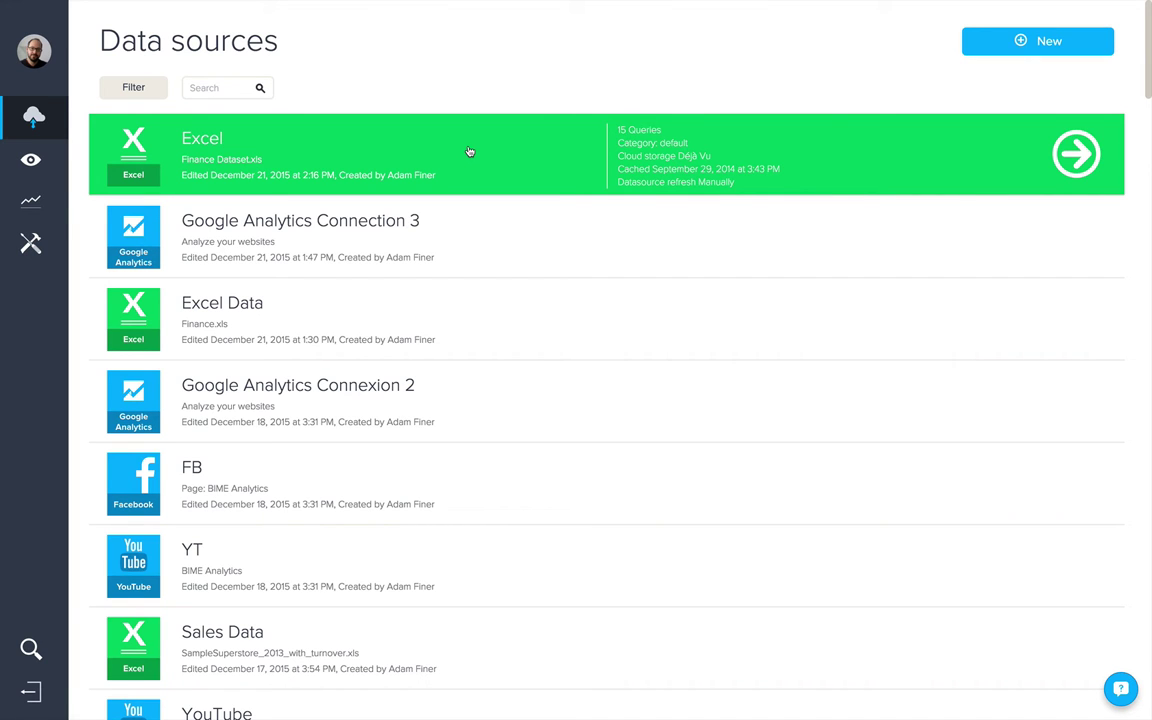
left_click(469, 151)
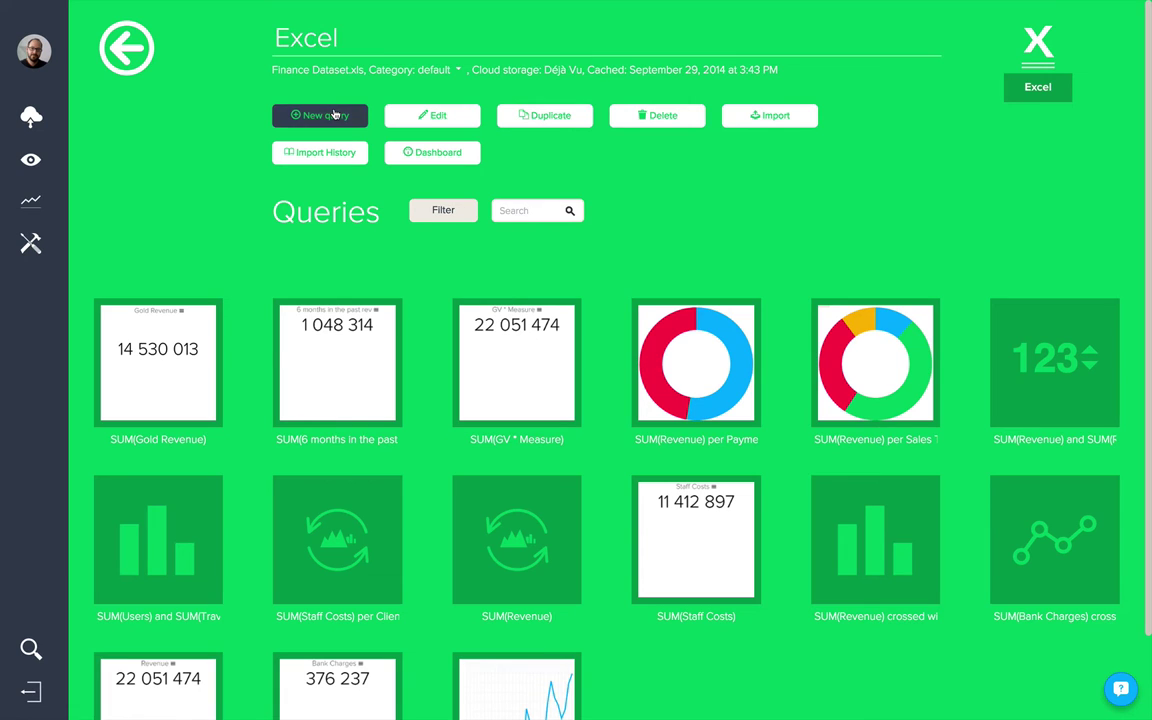
left_click(333, 115)
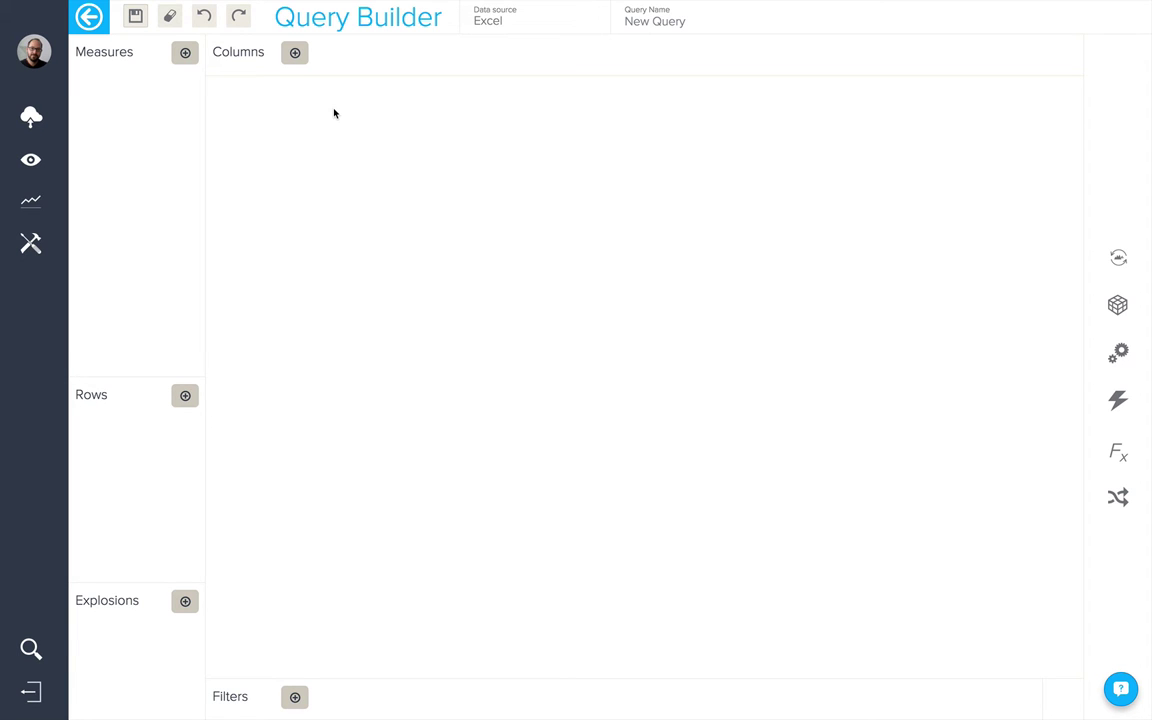
Add SUM(Revenue) as a measure, showing 22 051 474, and glance at its aggregation options.
left_click(186, 56)
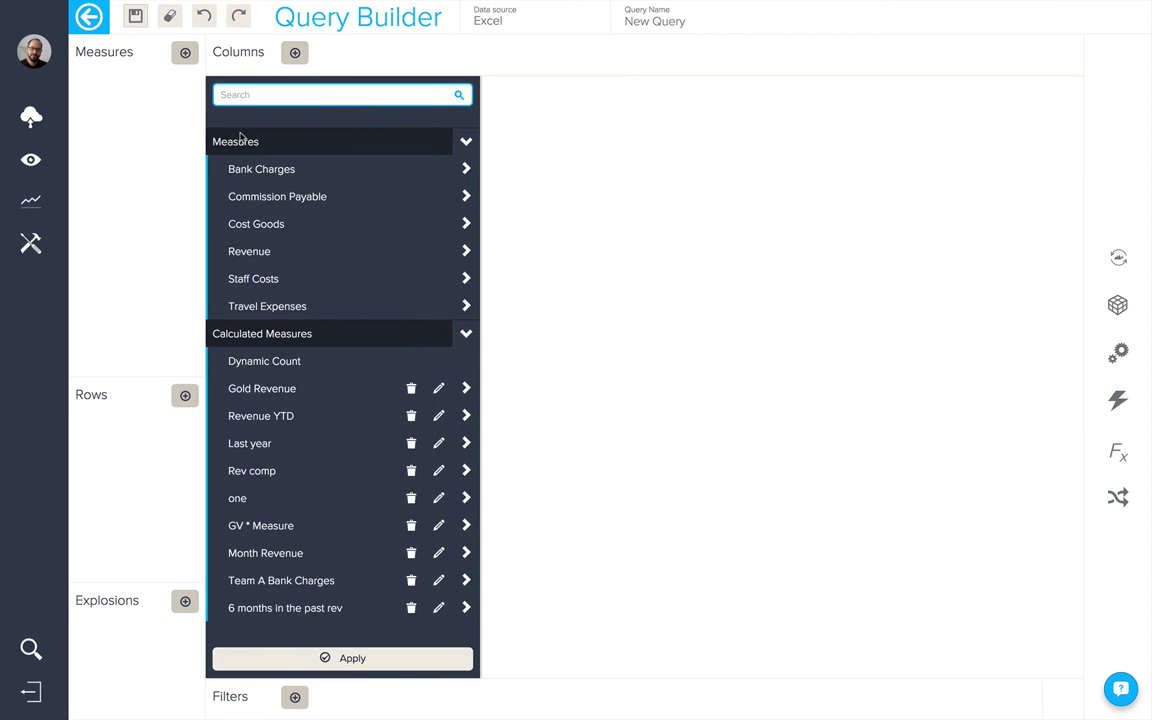
left_click(274, 257)
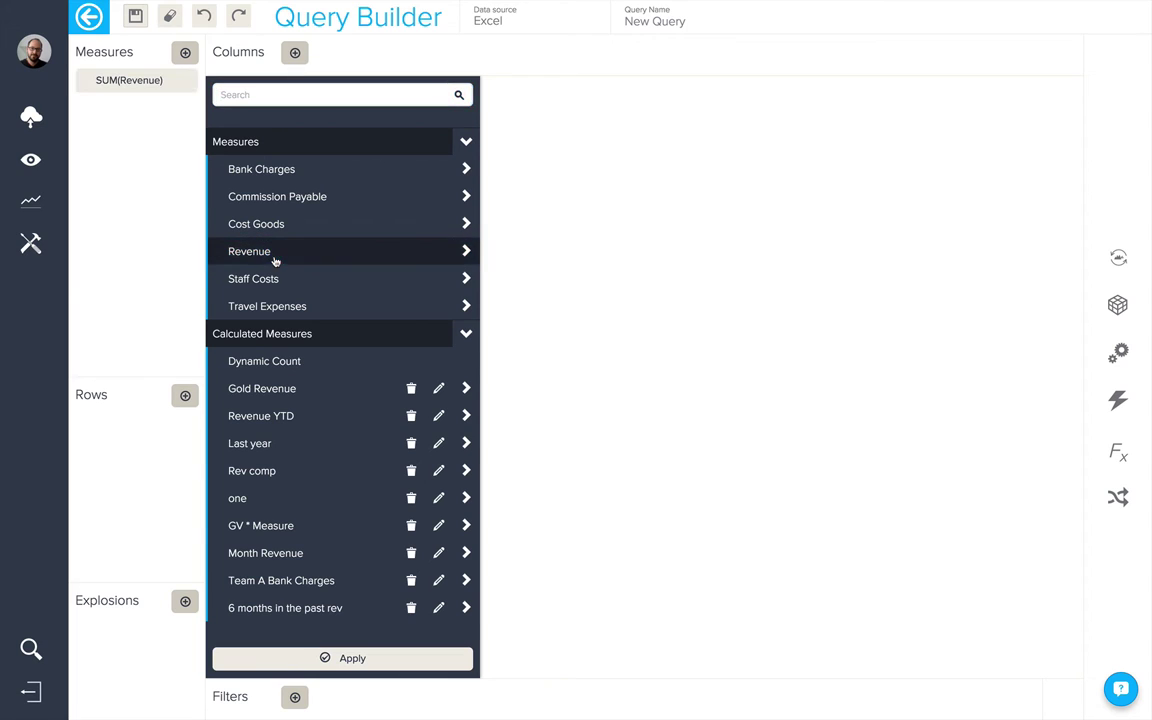
left_click(615, 289)
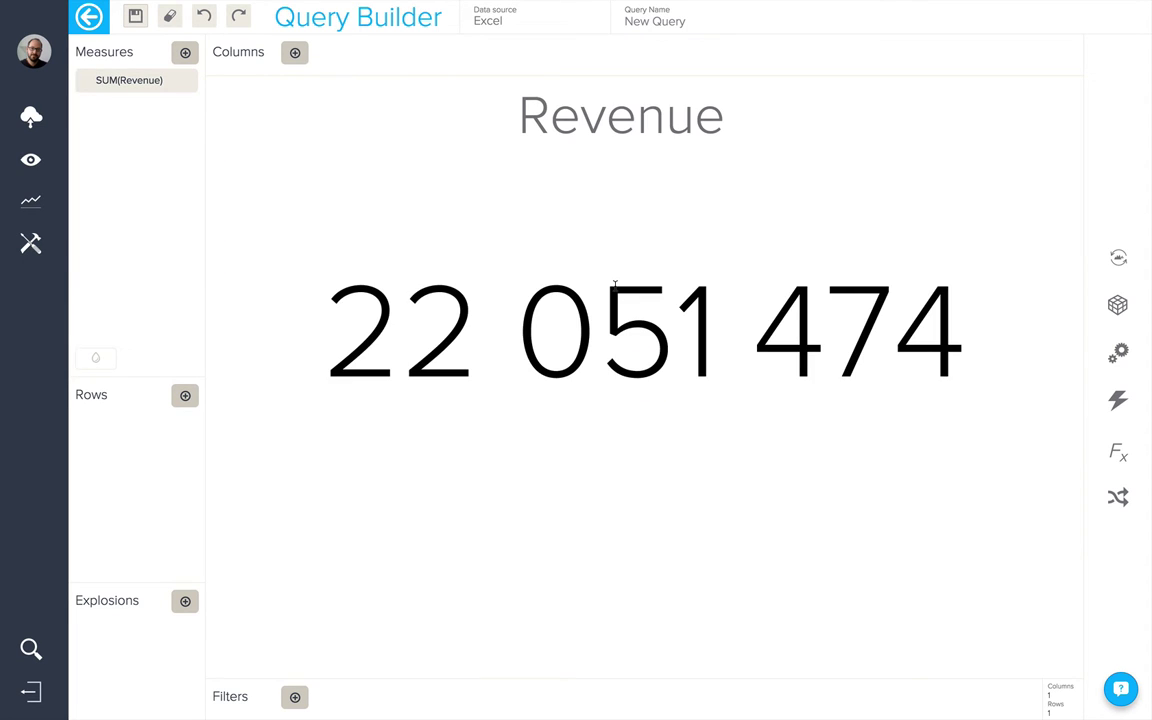
mouse_move(110, 90)
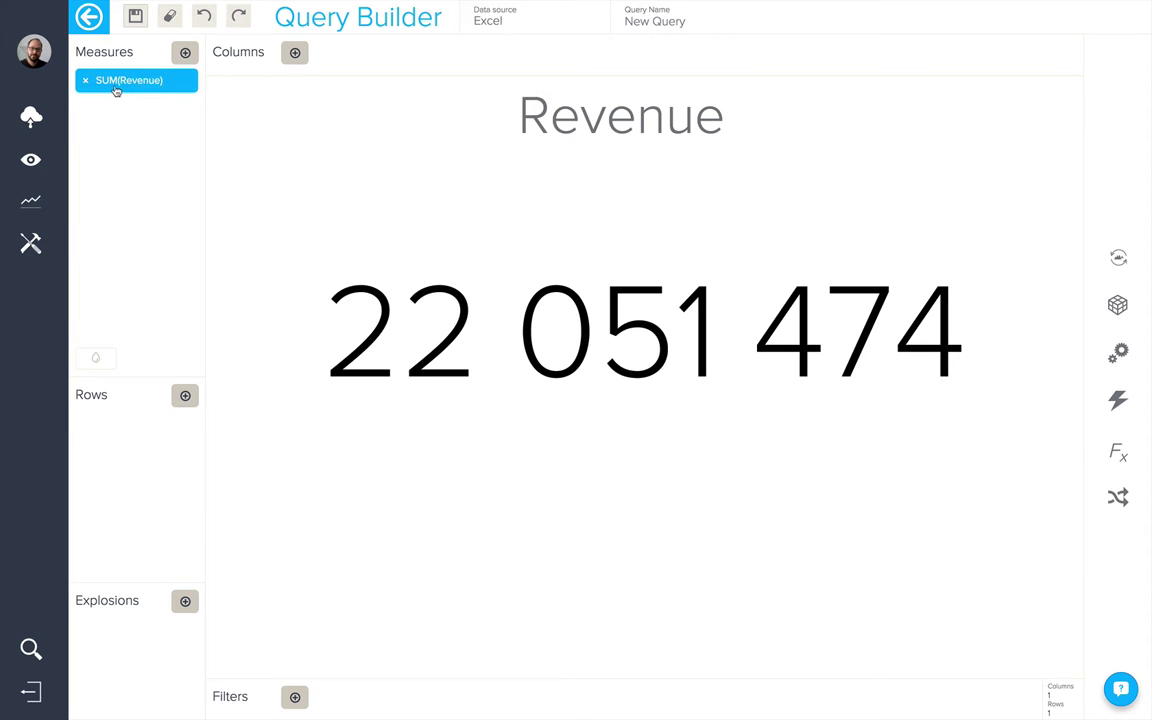
left_click(139, 80)
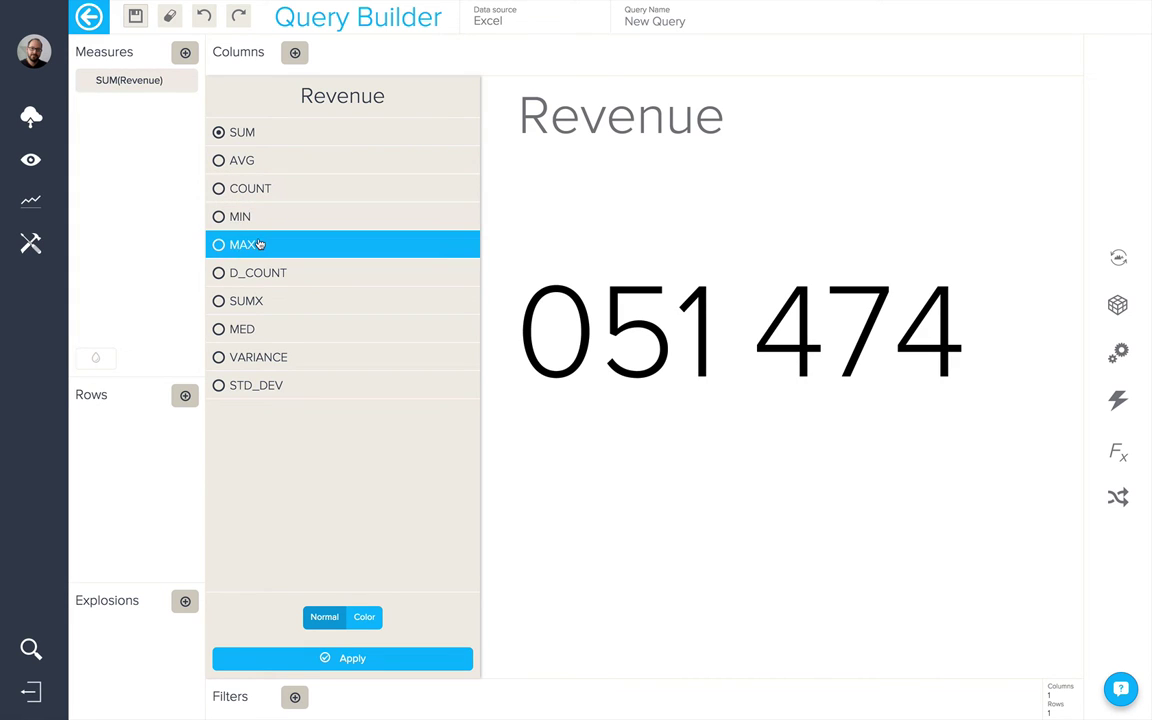
left_click(563, 217)
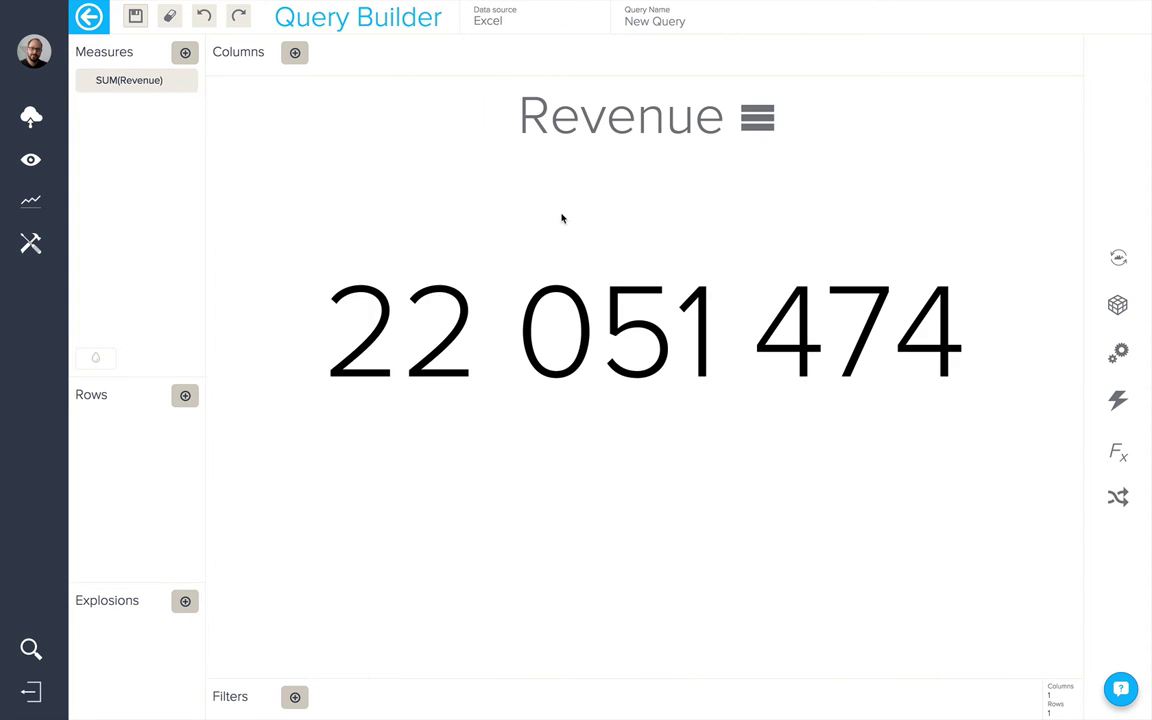
Add YEAR(Bill Date) and MONTH(Bill Date) as columns and display them as a Column chart.
left_click(295, 54)
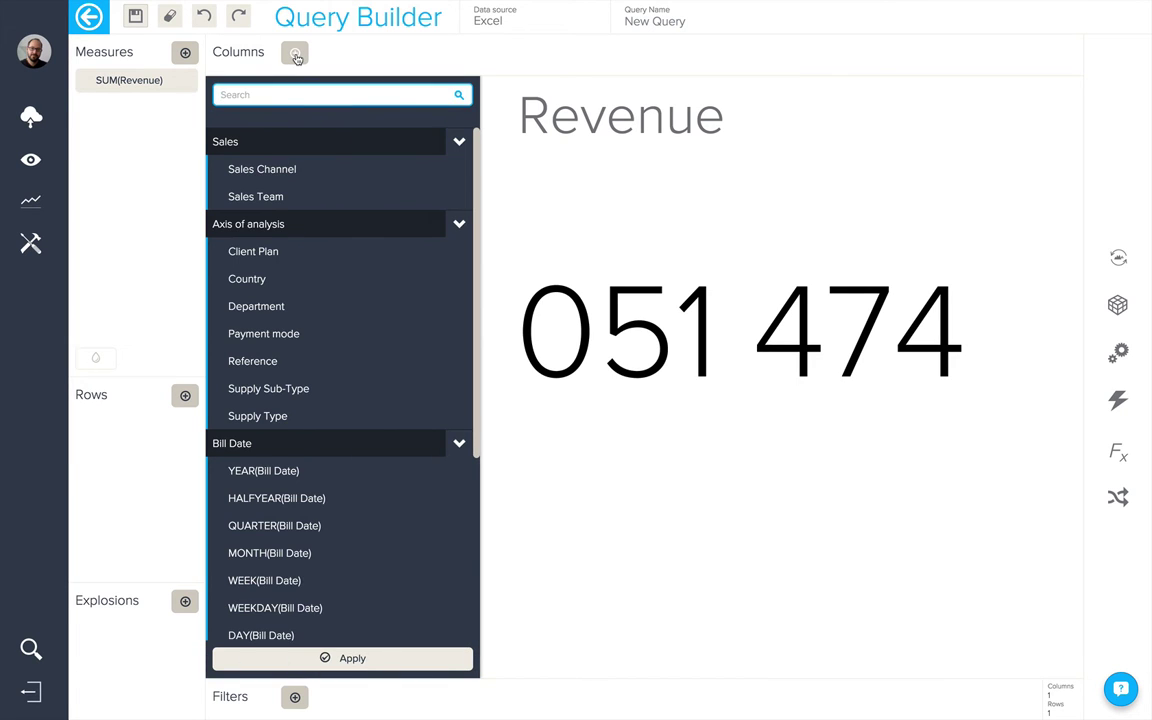
left_click(311, 471)
left_click(311, 556)
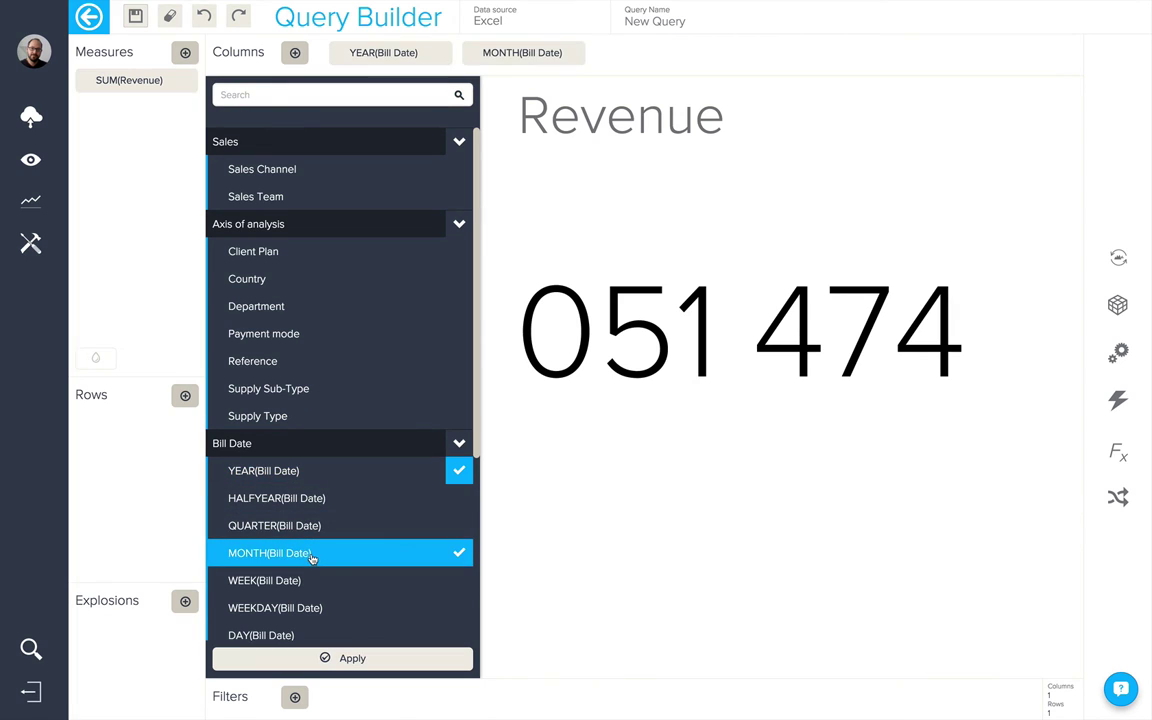
left_click(590, 581)
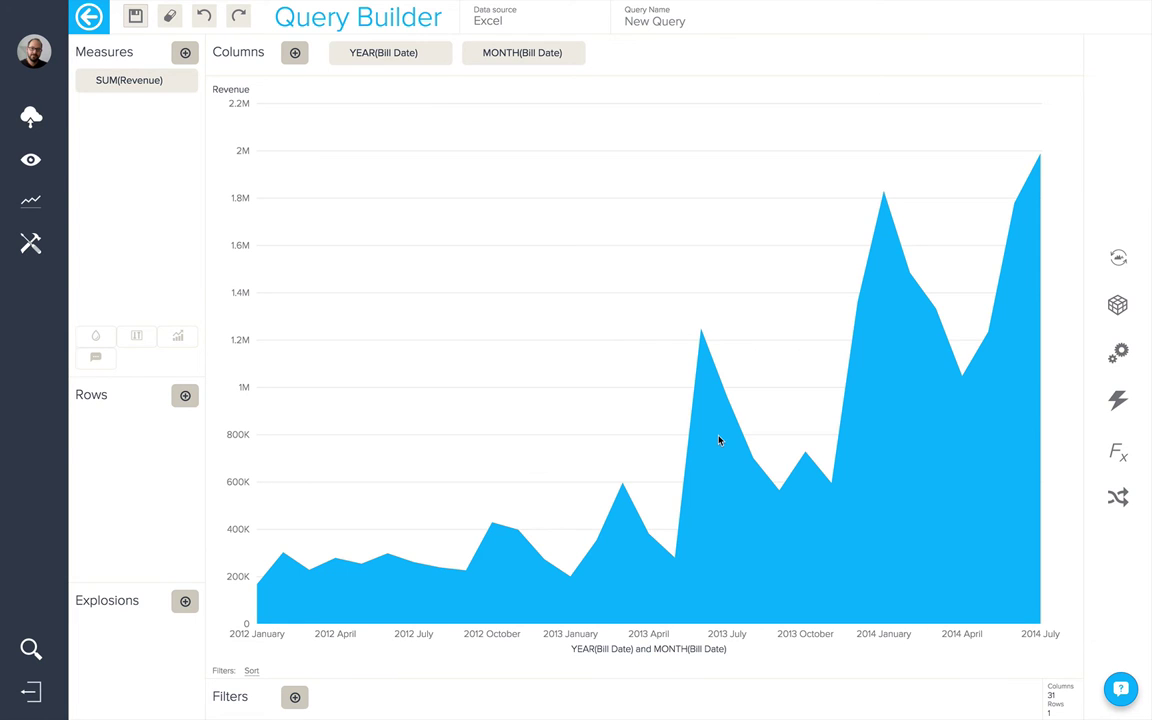
left_click(1116, 258)
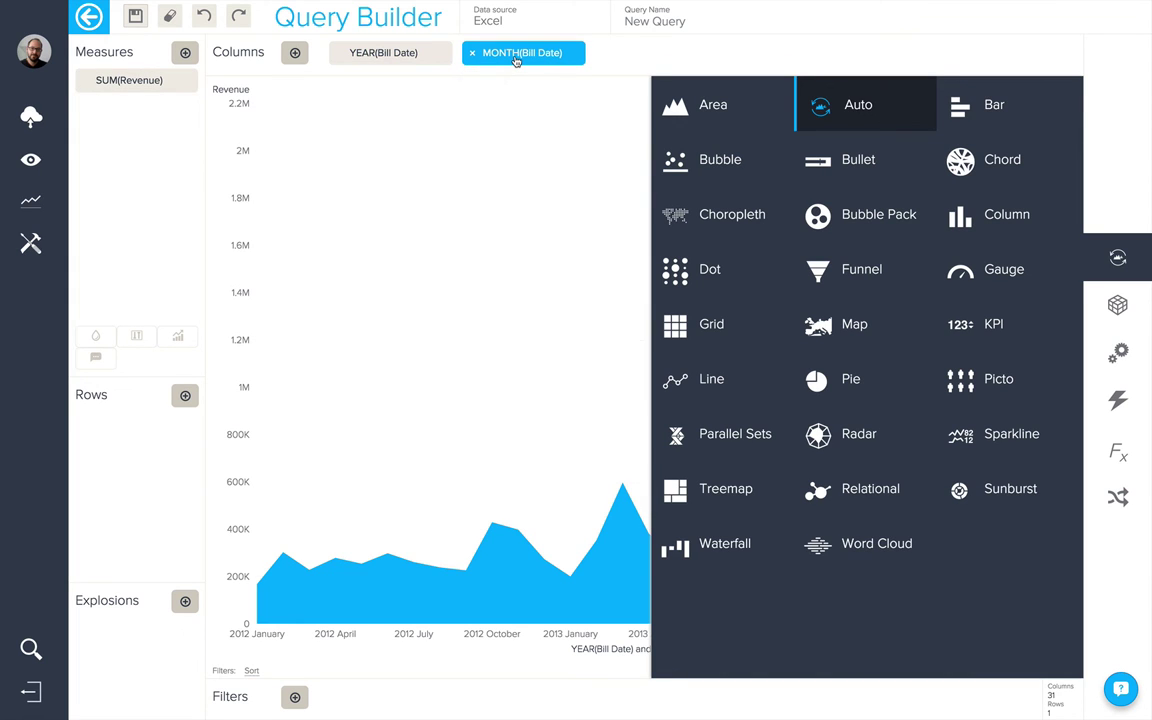
left_click(989, 231)
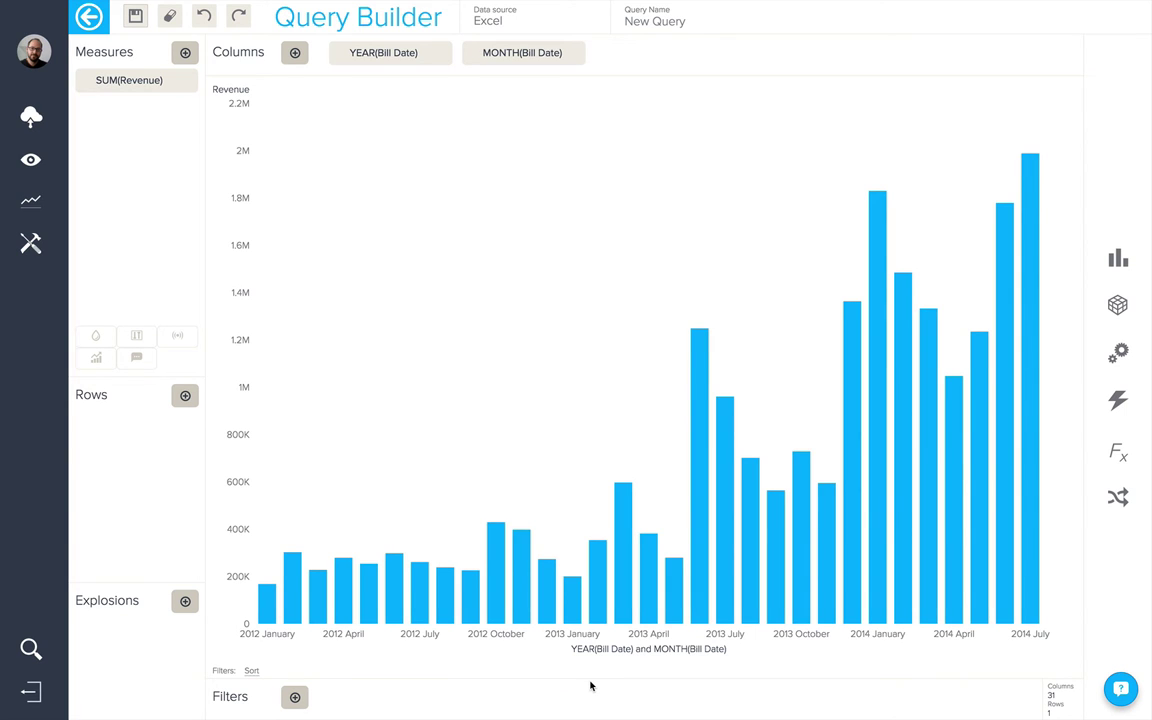
left_click(96, 338)
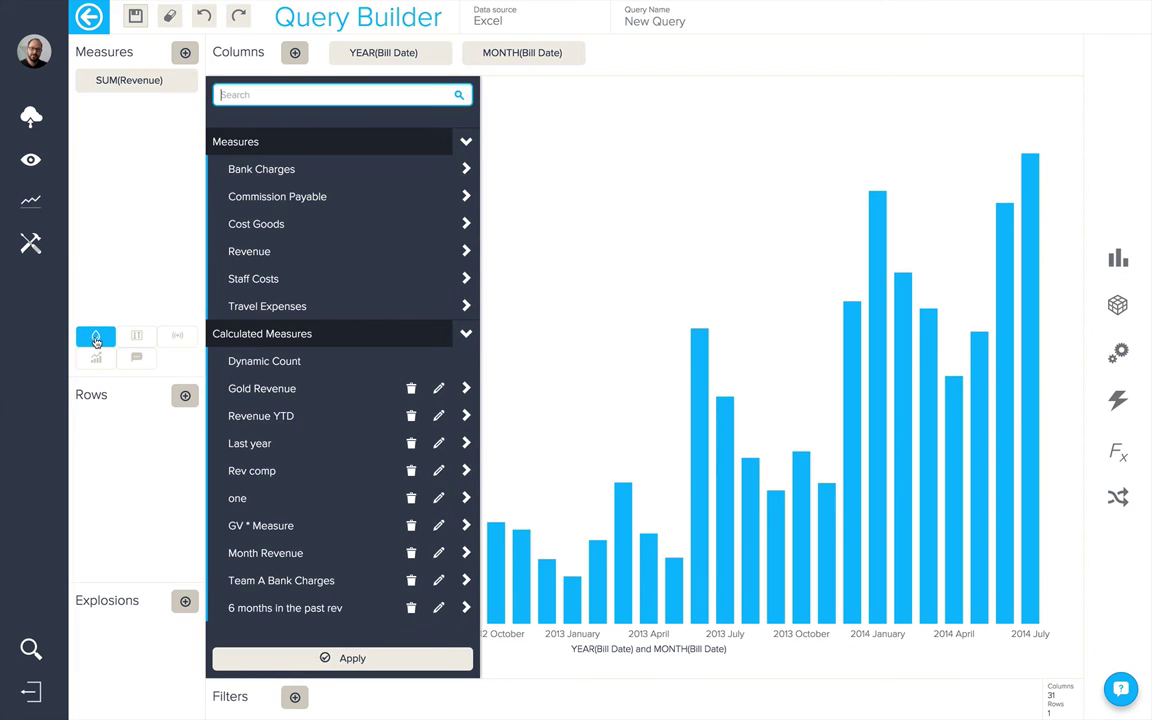
left_click(254, 280)
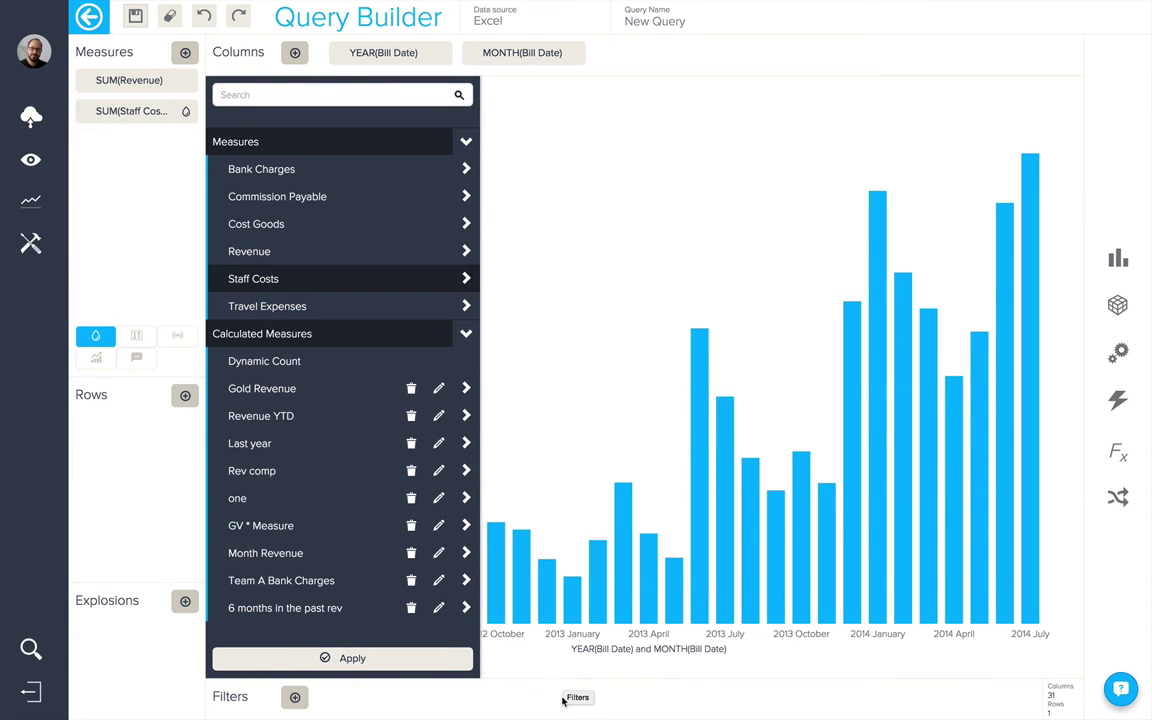
left_click(565, 702)
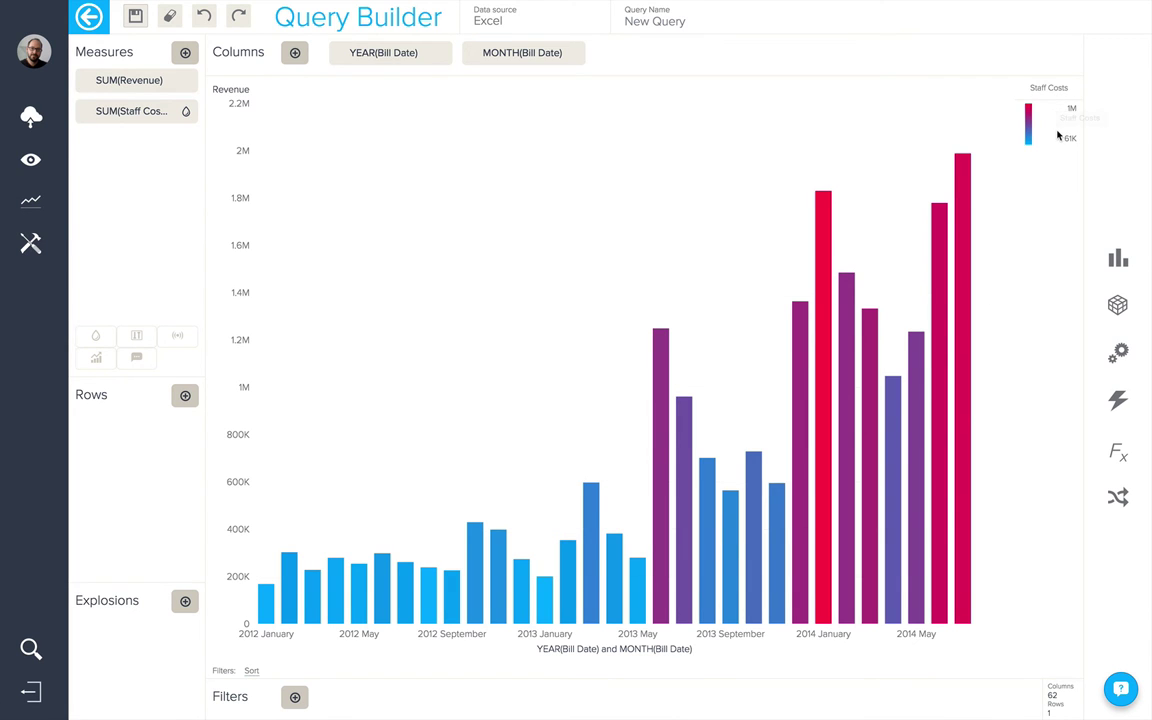
left_click(177, 338)
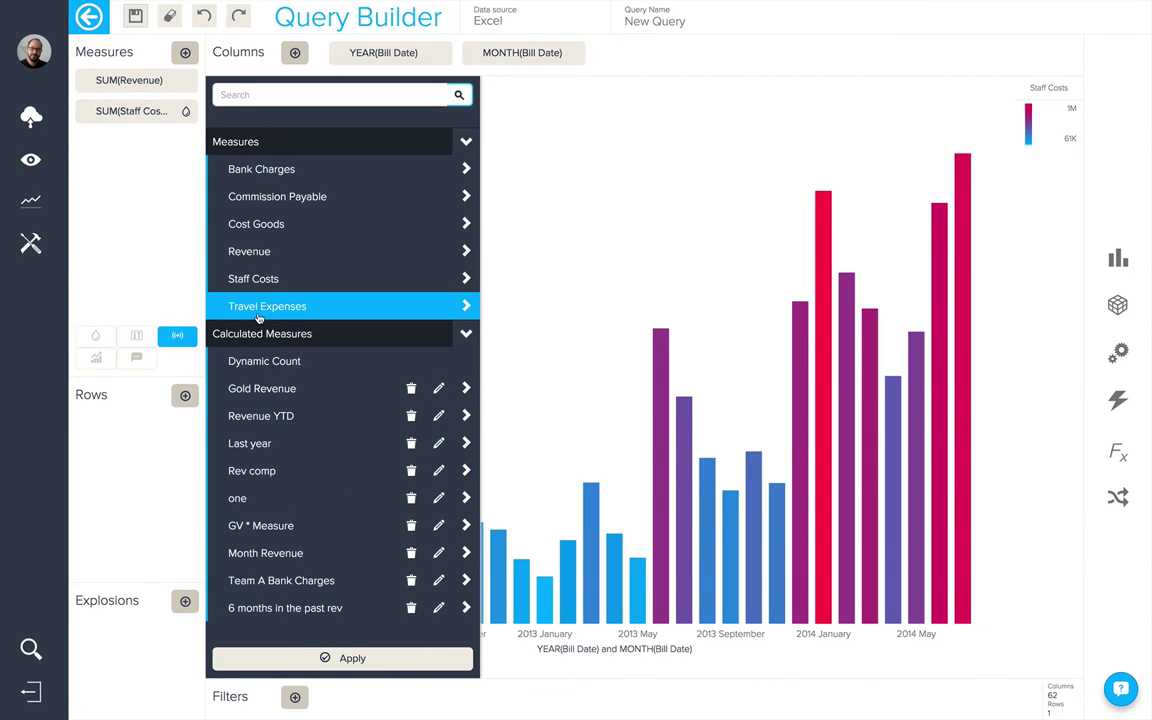
left_click(235, 305)
left_click(435, 656)
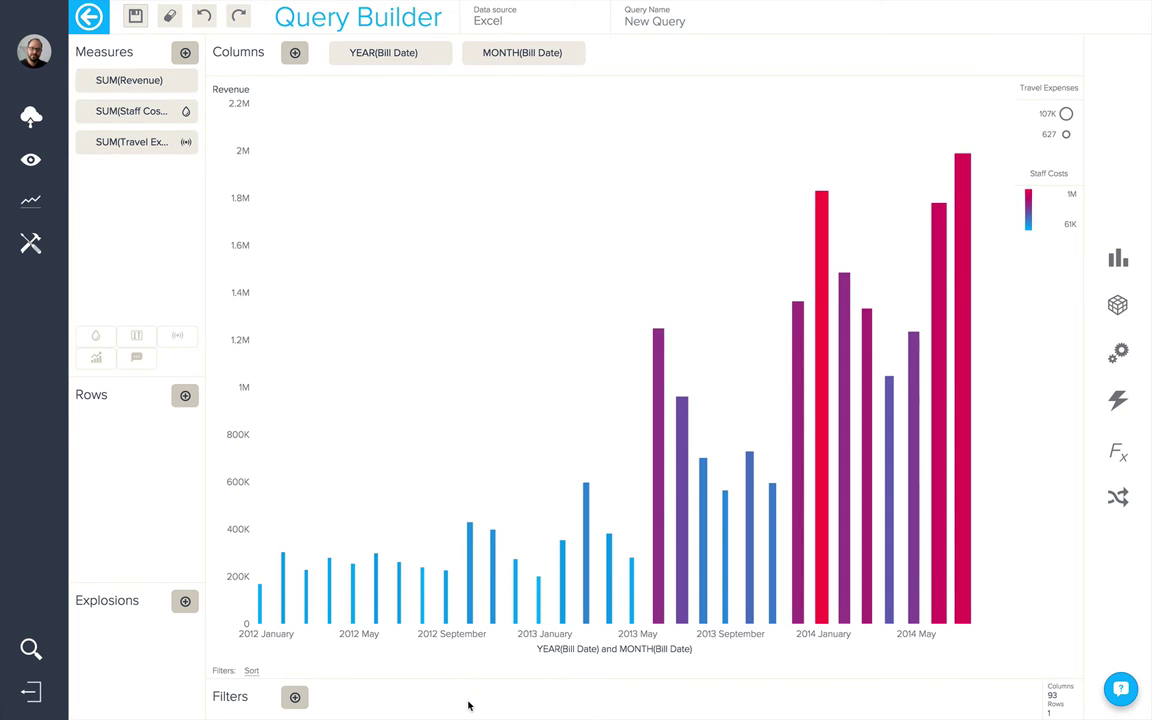
mouse_move(494, 569)
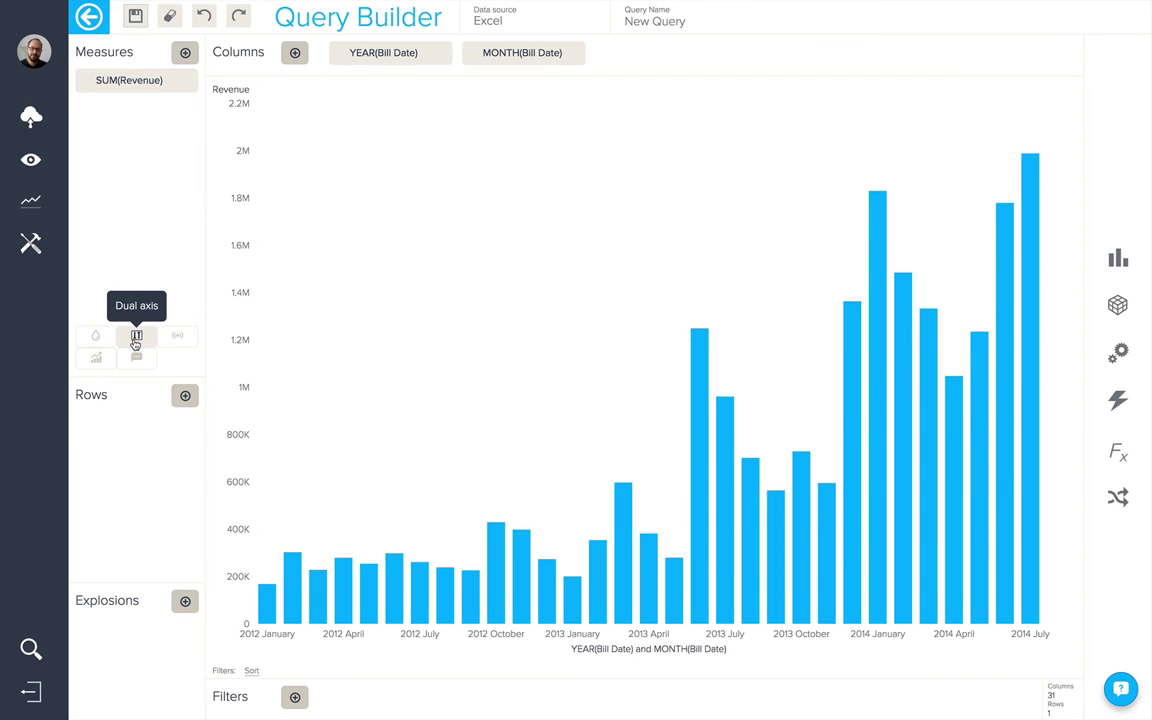
Add SUM(Bank Charges) as a second measure shown on its own Dual axis.
left_click(185, 52)
left_click(262, 169)
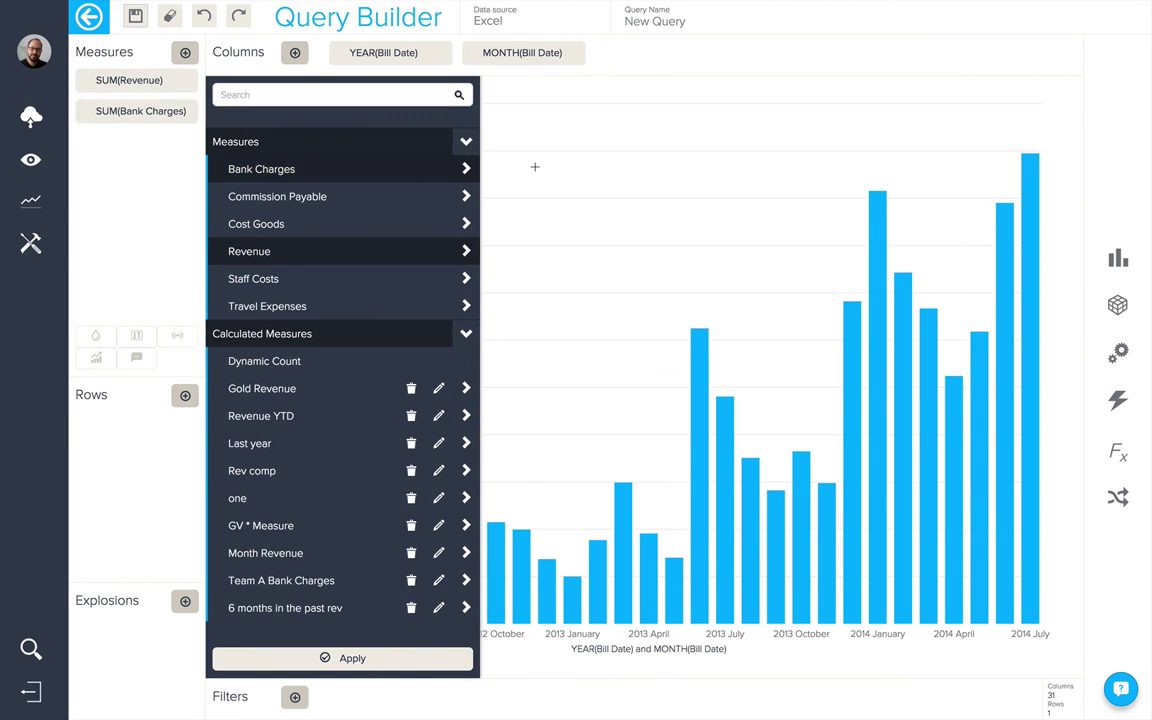
left_click(533, 169)
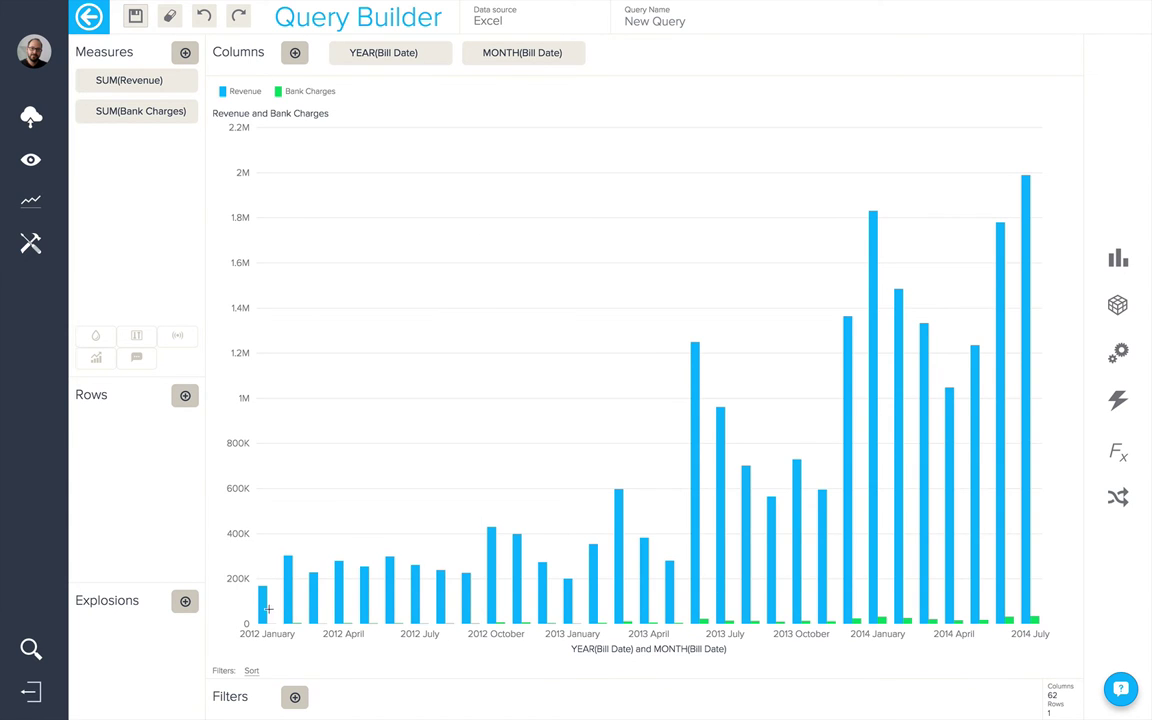
mouse_move(262, 616)
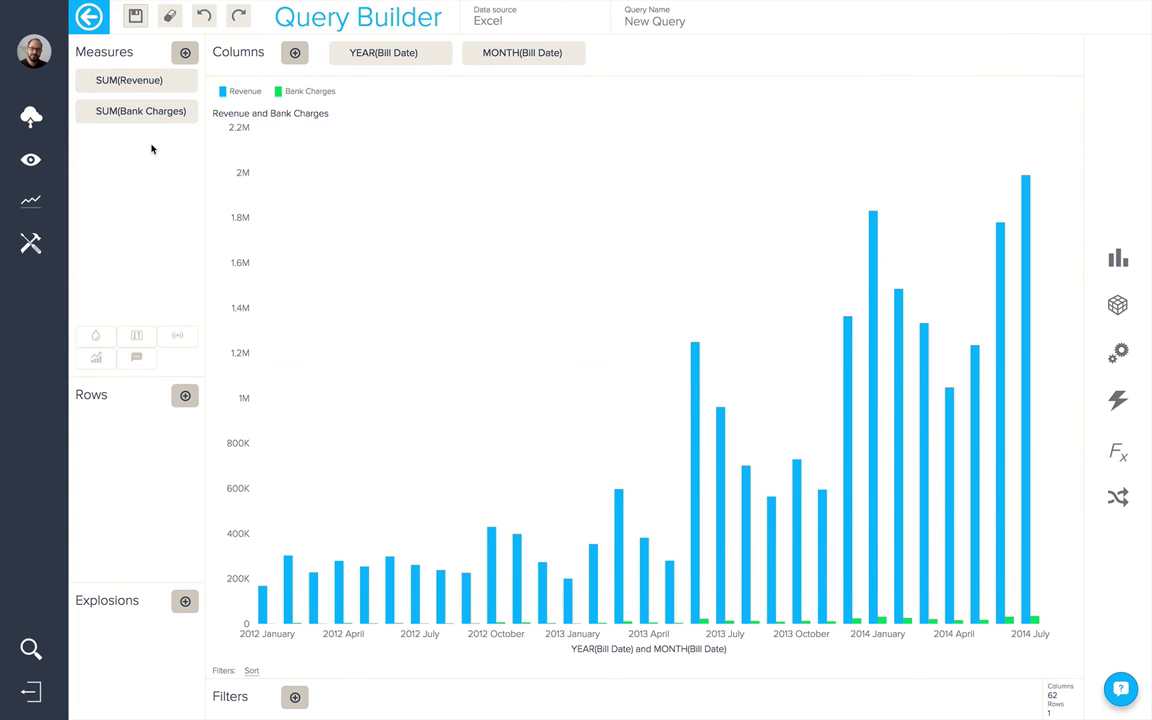
left_click(140, 111)
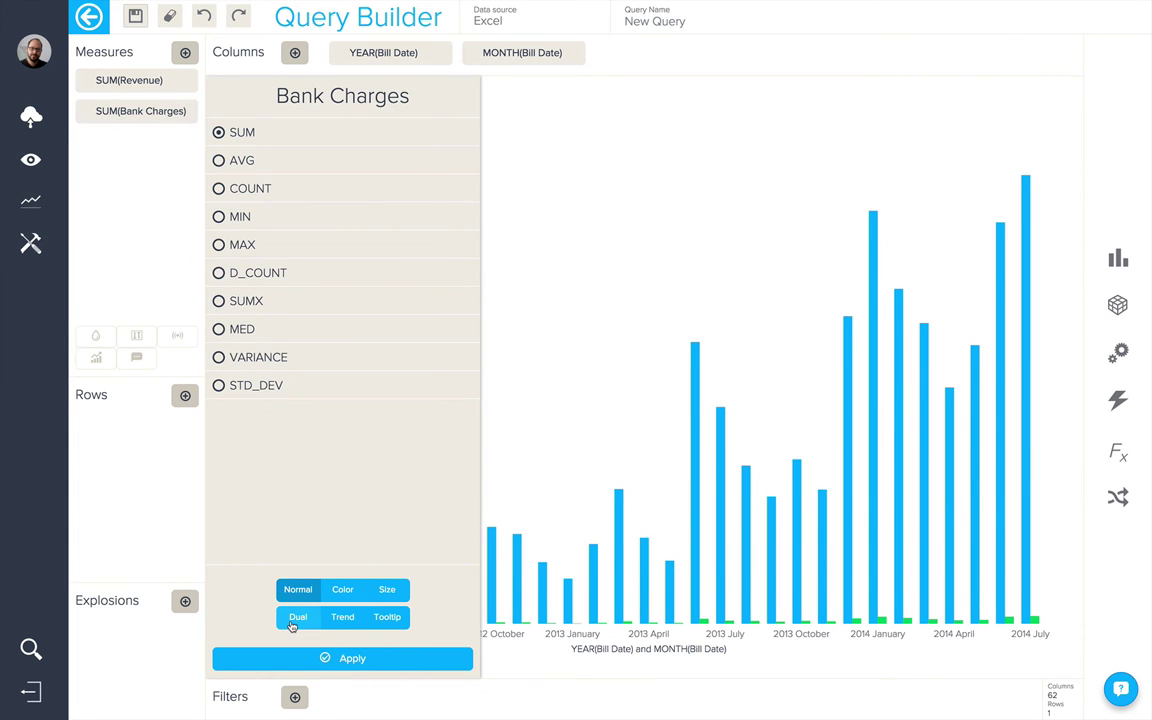
left_click(298, 617)
left_click(347, 659)
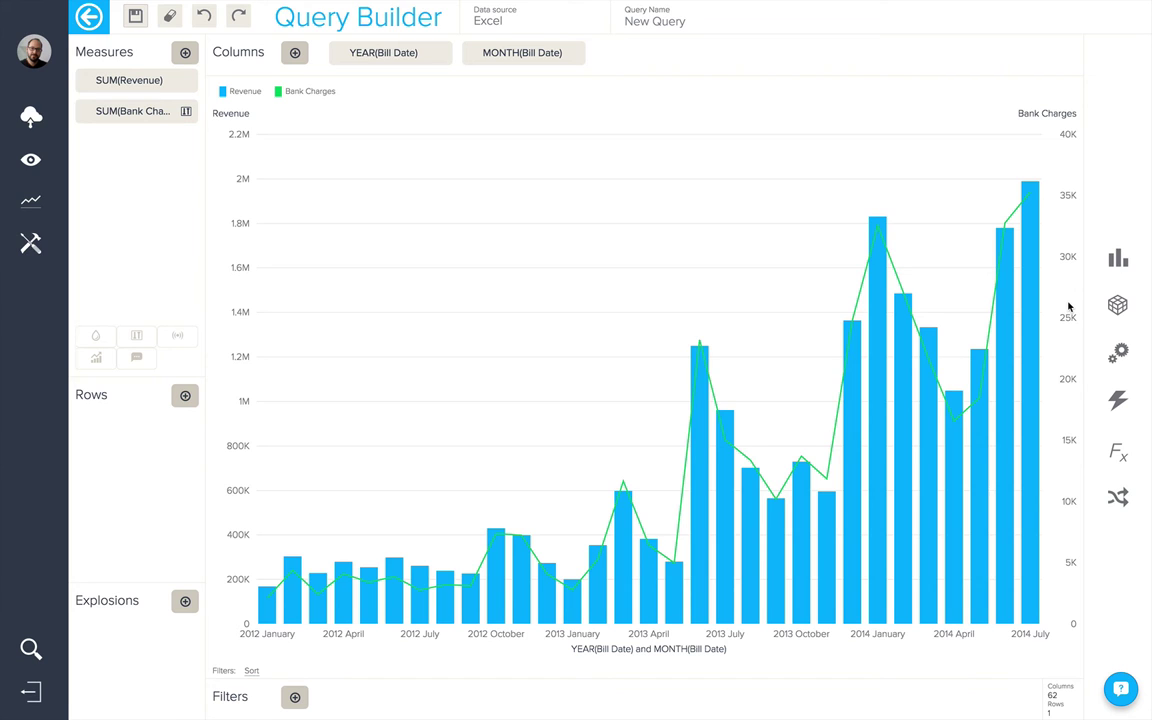
Remove Bank Charges from Measures and try Staff Costs in the bars-plus-trend-line chart panel.
left_click_drag(133, 111, 243, 184)
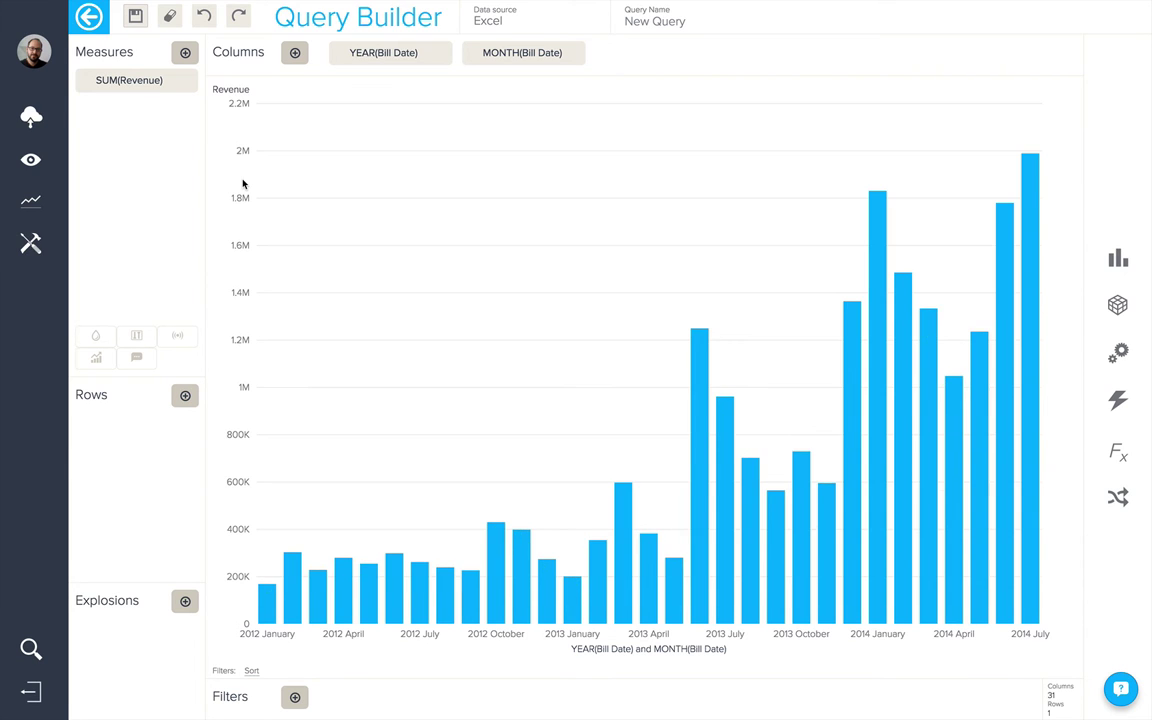
left_click(99, 358)
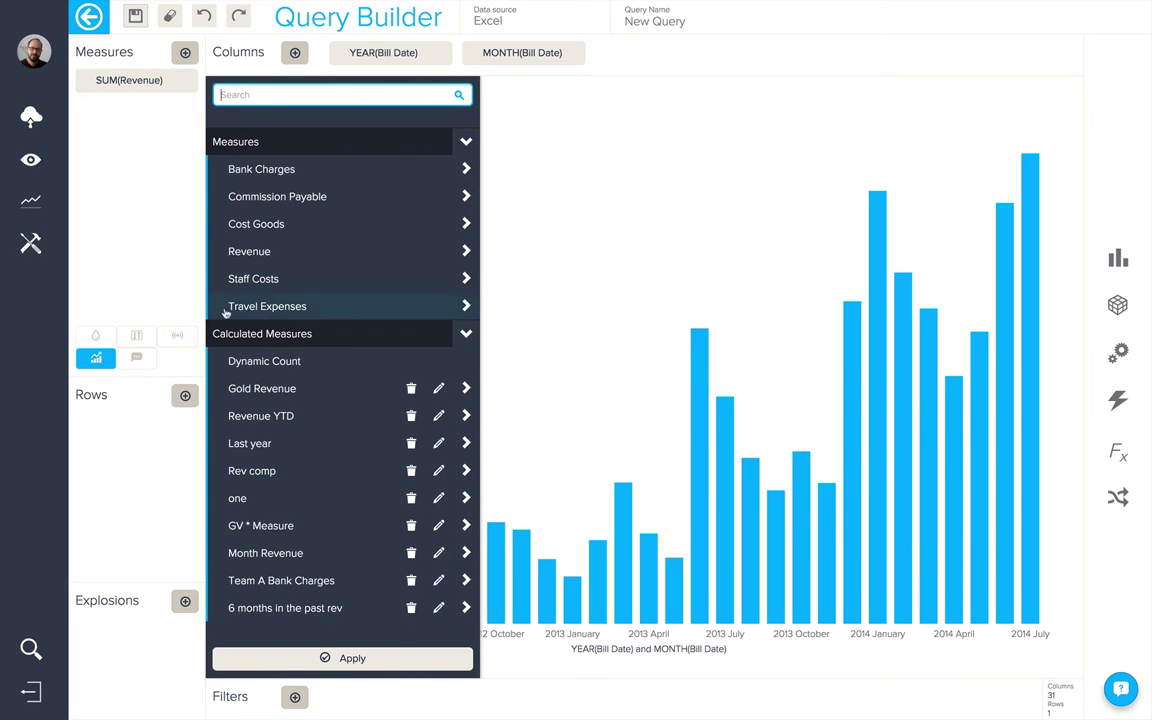
left_click(237, 279)
left_click(536, 271)
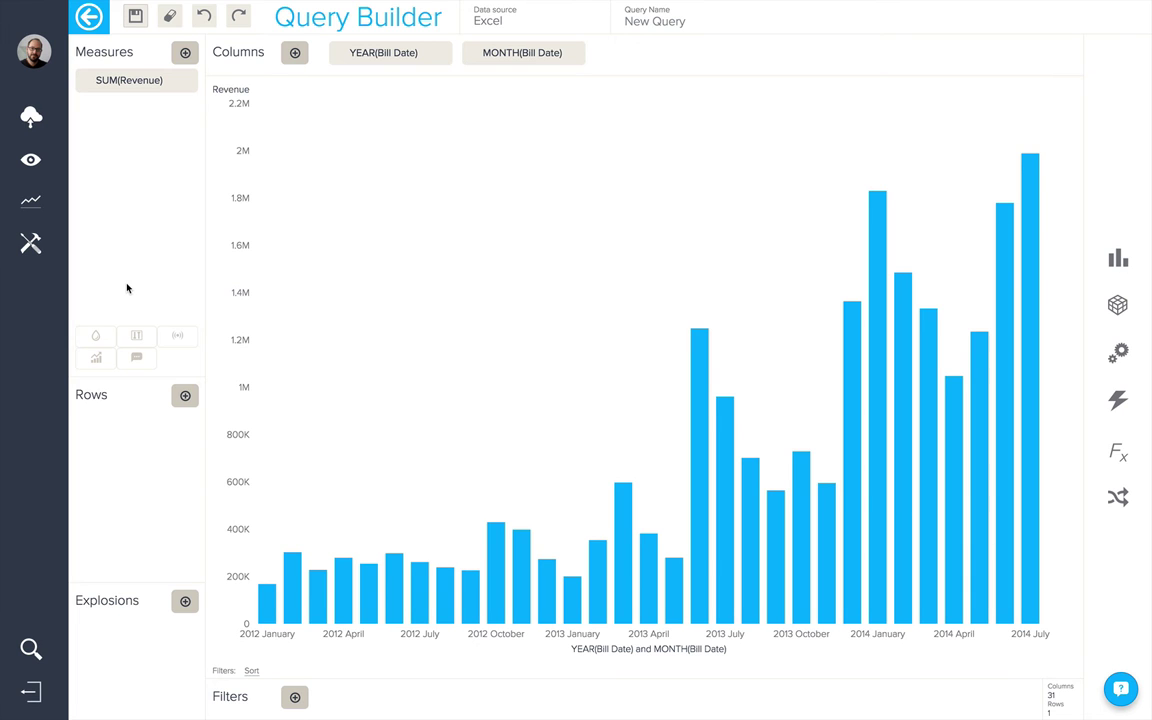
Add Department as a row field.
left_click(183, 398)
left_click(268, 305)
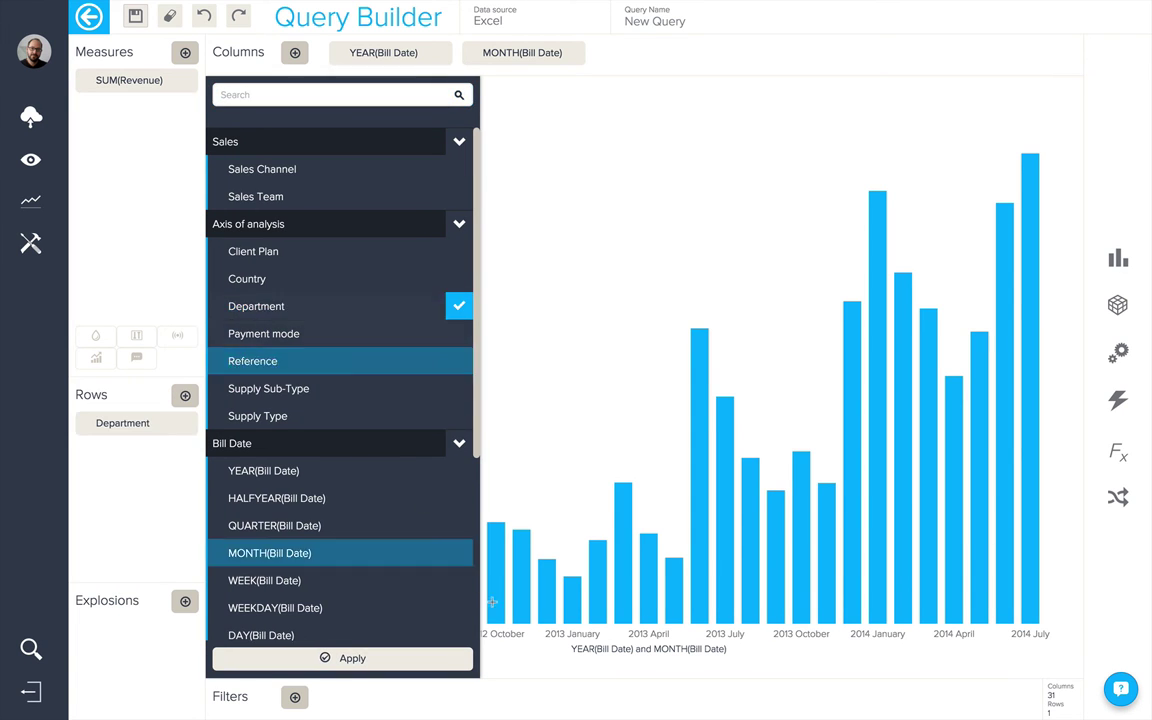
left_click(523, 646)
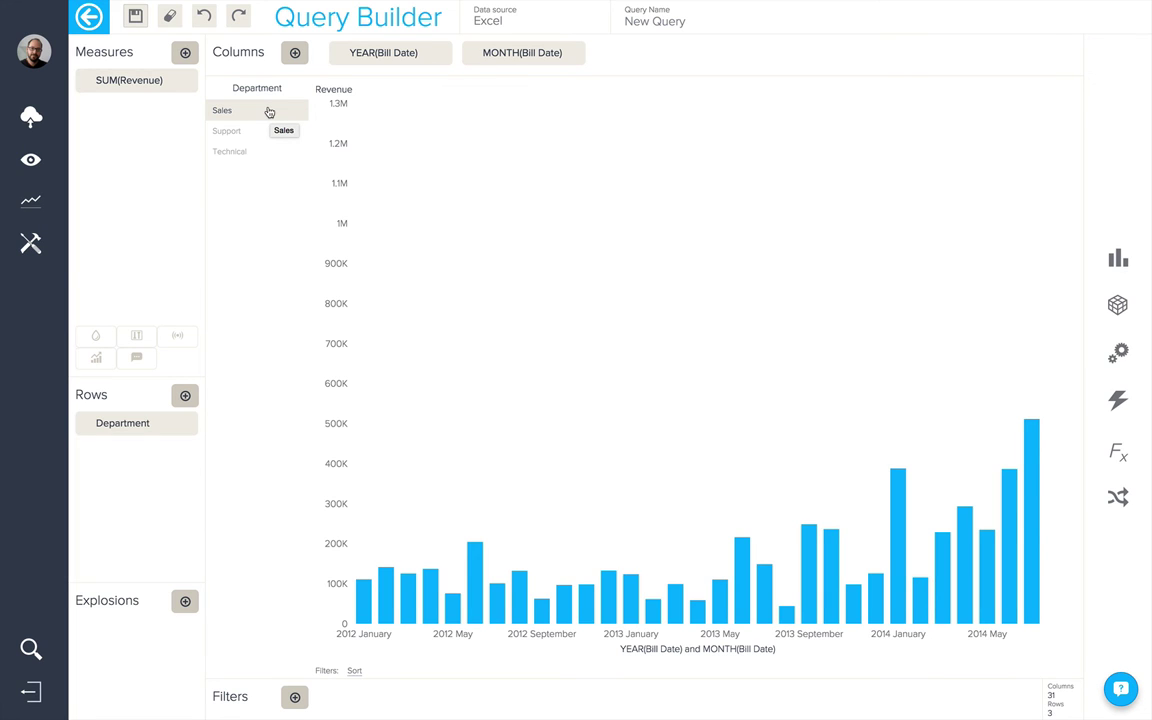
View the Support, then Technical departments alone, then all three departments together.
left_click(257, 134)
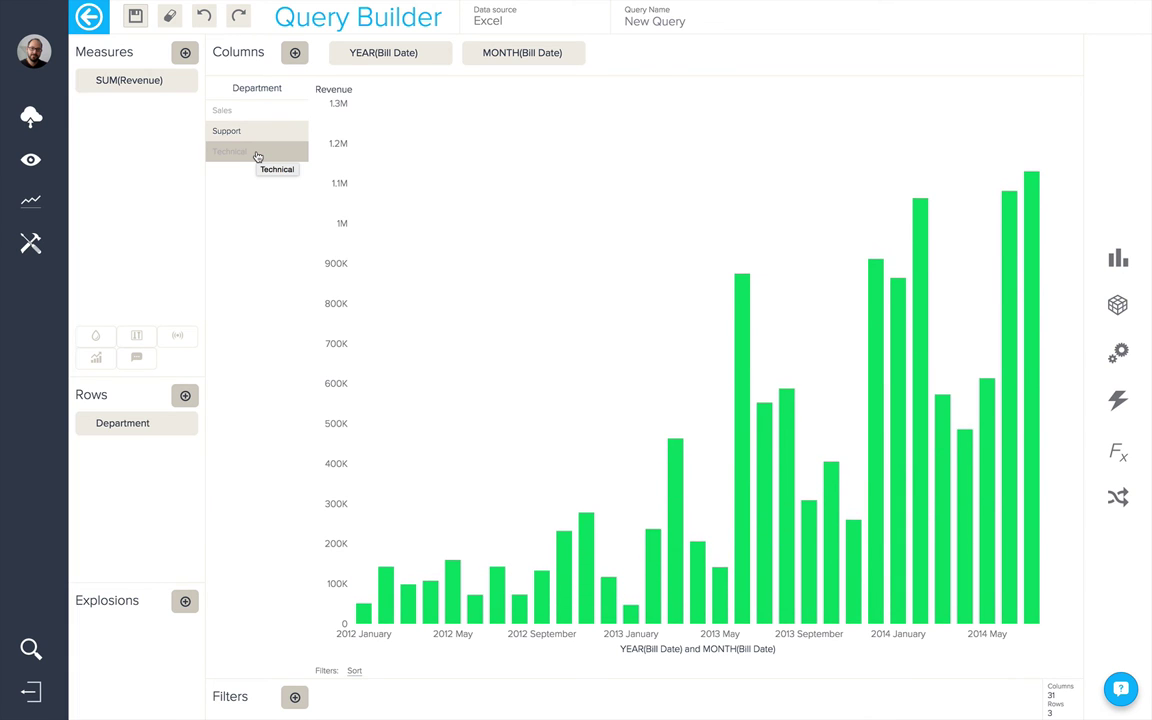
left_click(257, 155)
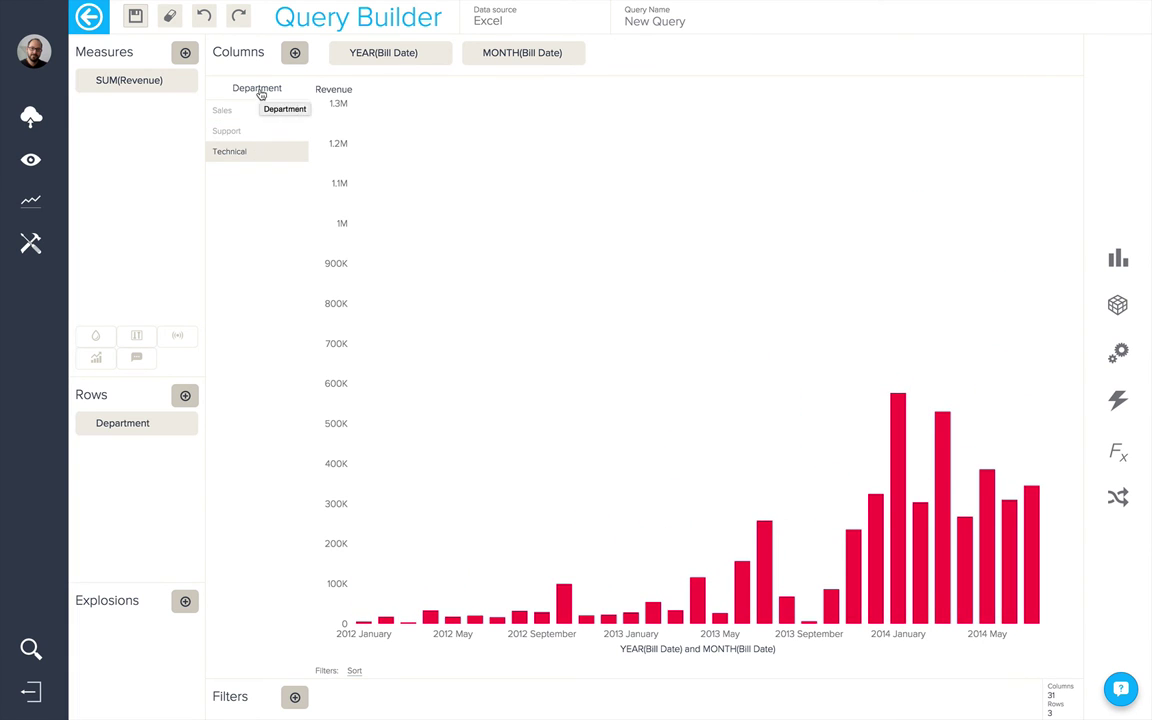
left_click(259, 90)
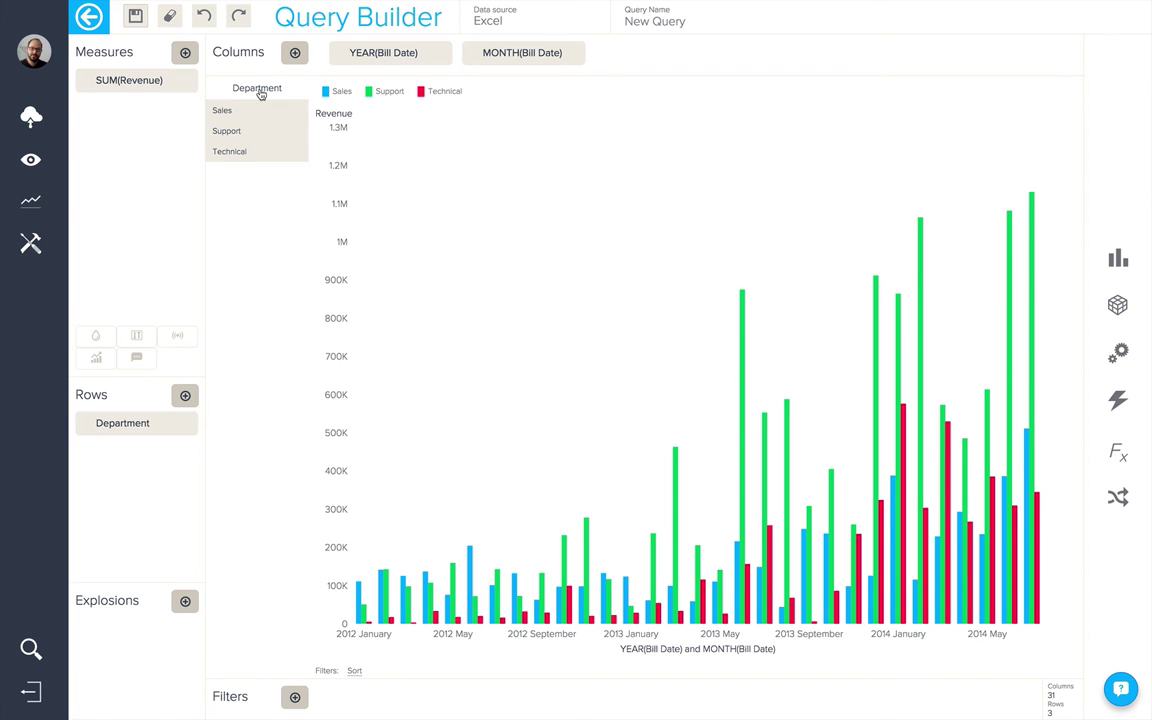
left_click(153, 427)
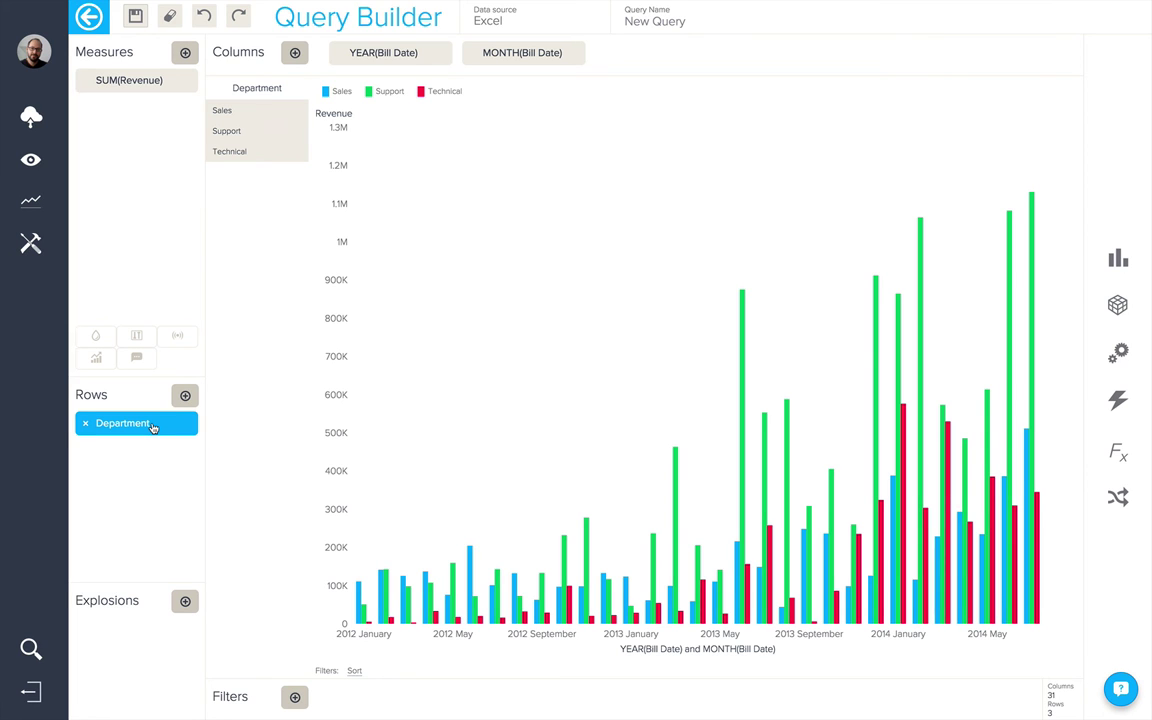
Move Department from Rows to Explosions for per-department charts, then into Filters.
left_click_drag(153, 427, 157, 630)
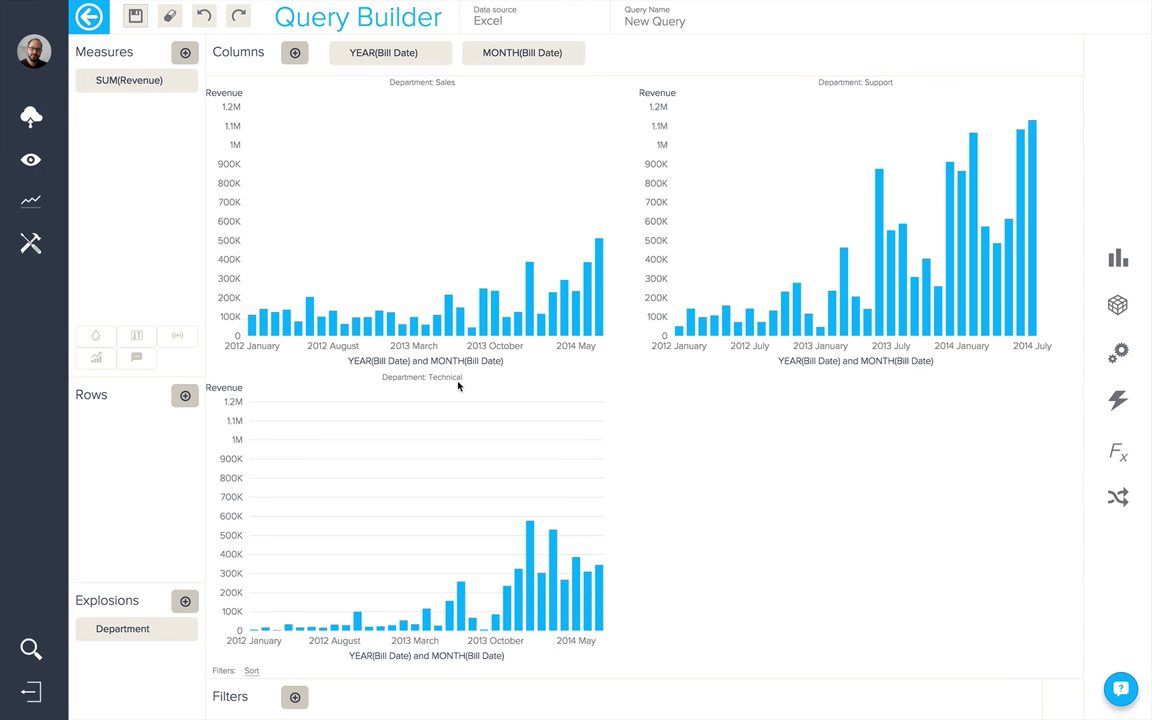
mouse_move(128, 638)
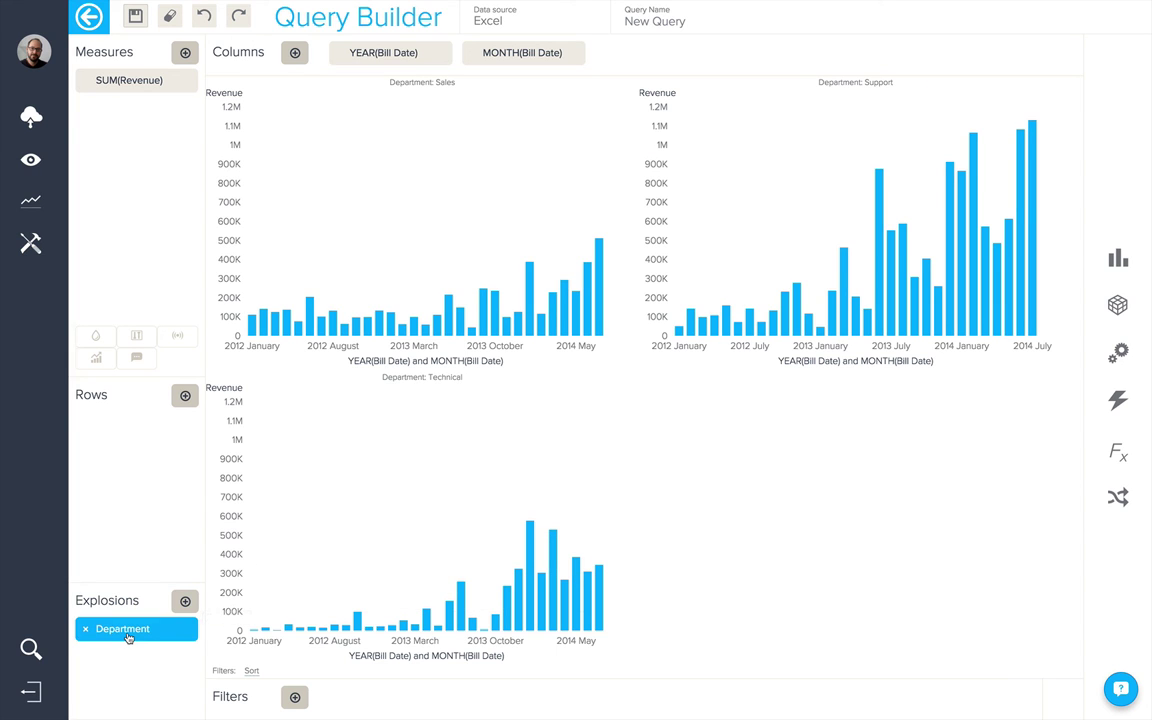
left_click_drag(128, 638, 380, 710)
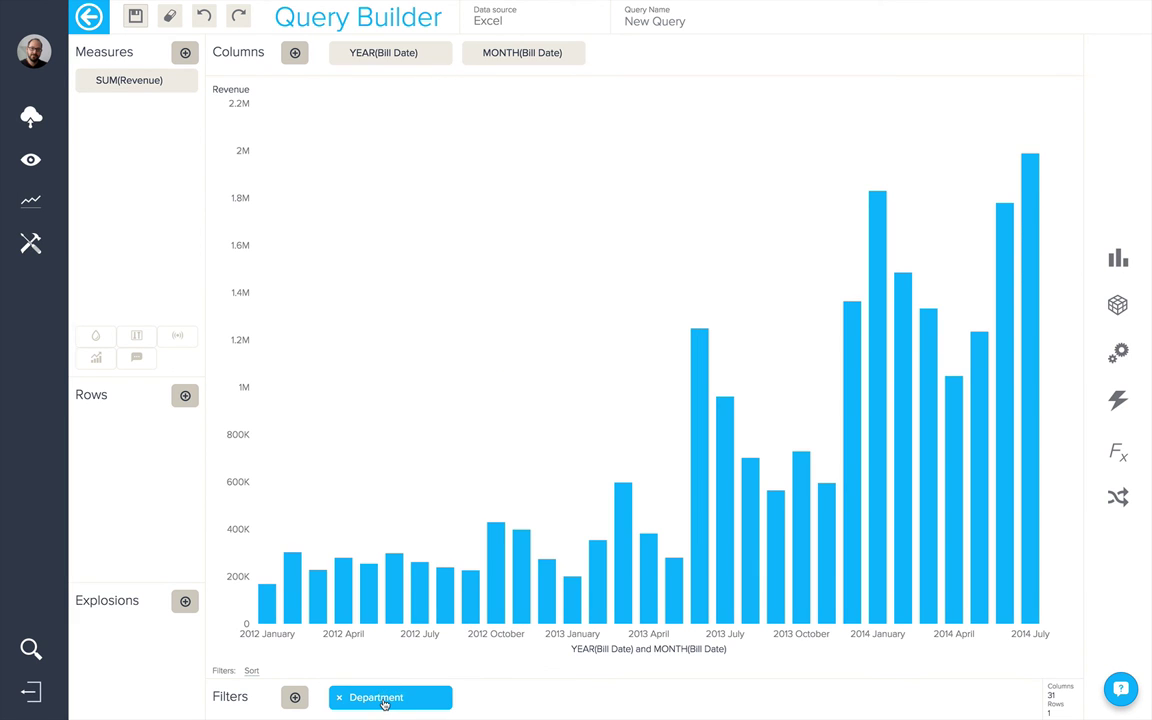
Filter Department to include only Sales and Support.
left_click(383, 702)
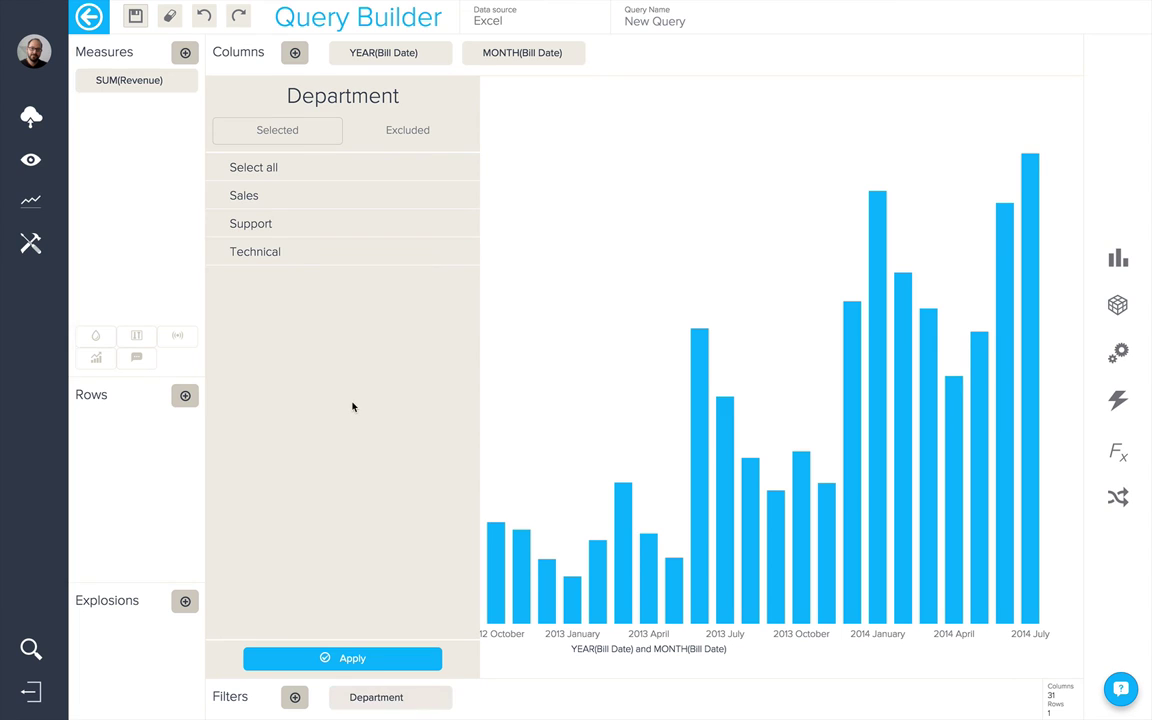
left_click(218, 195)
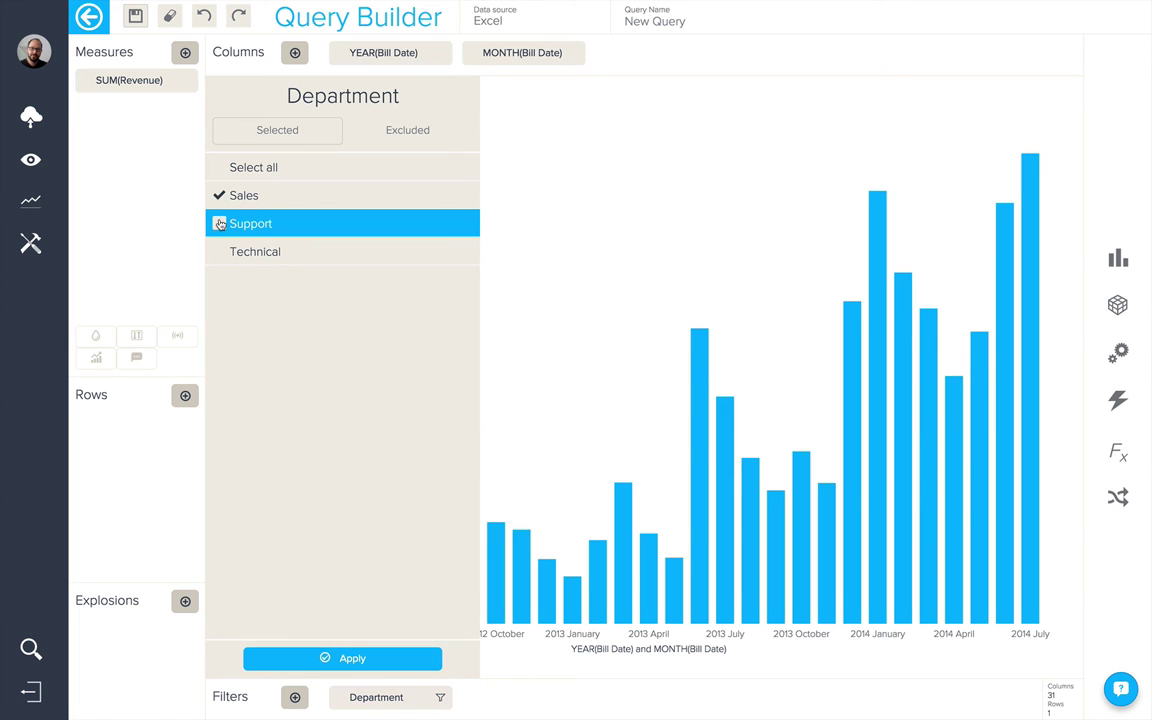
left_click(218, 224)
left_click(357, 655)
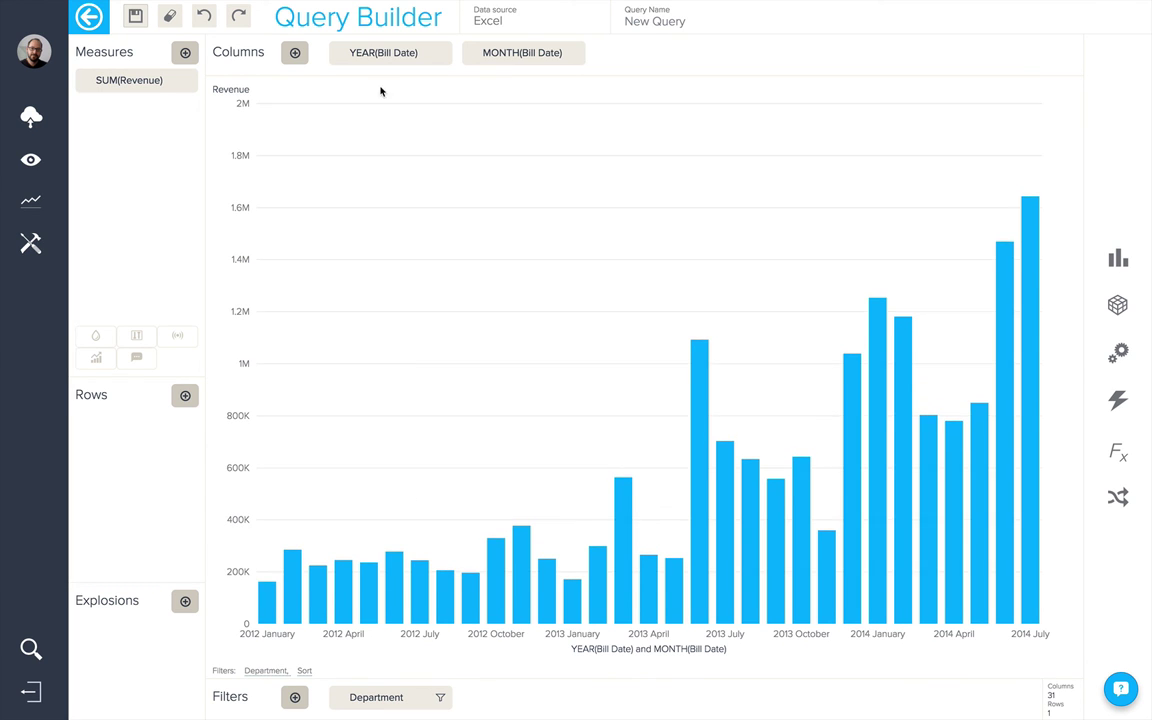
Open the YEAR(Bill Date) date-range editor on its Advanced options.
left_click(383, 53)
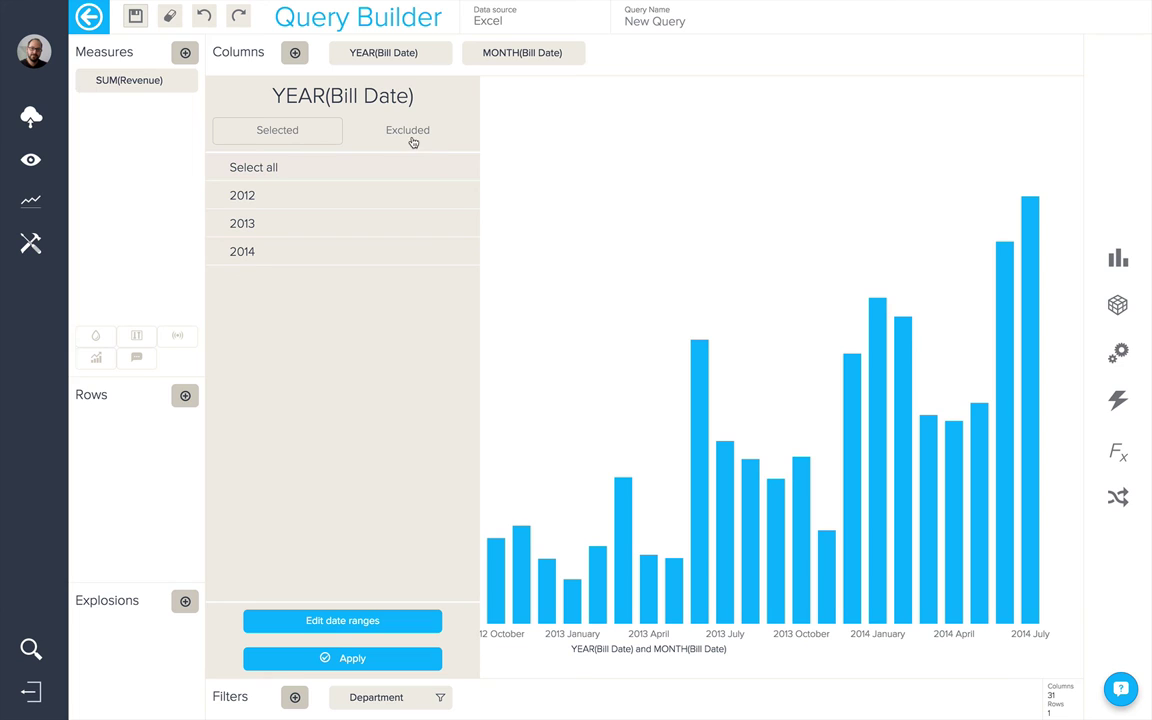
left_click(341, 626)
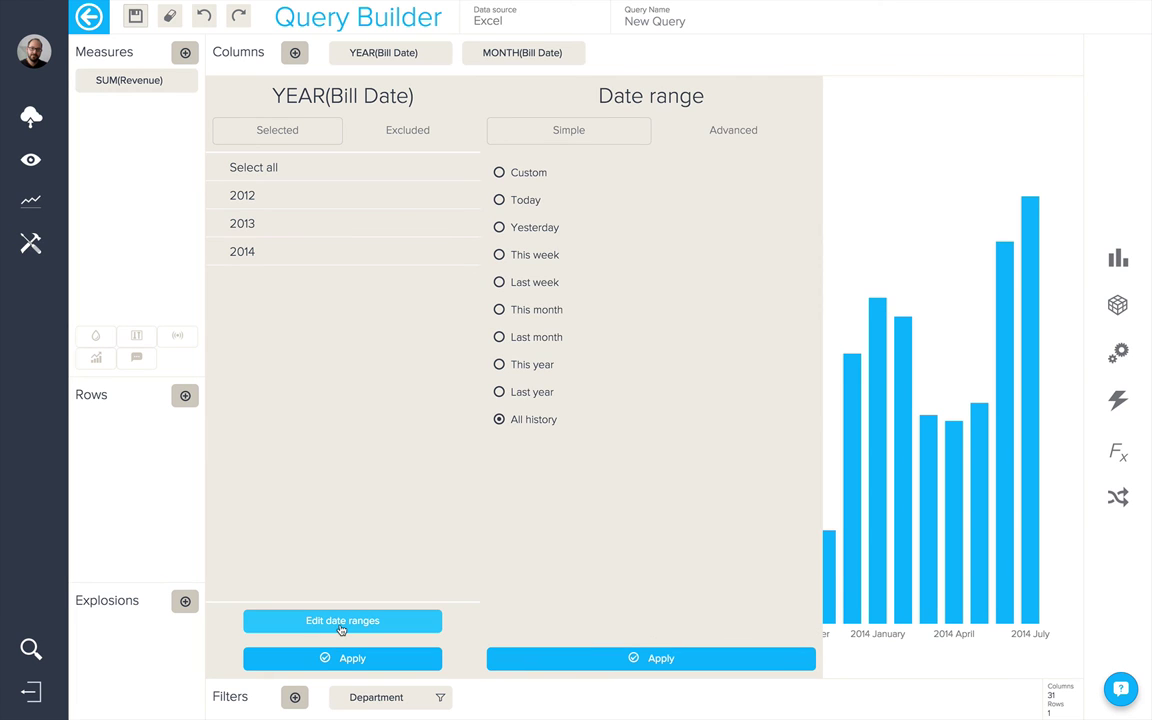
mouse_move(399, 57)
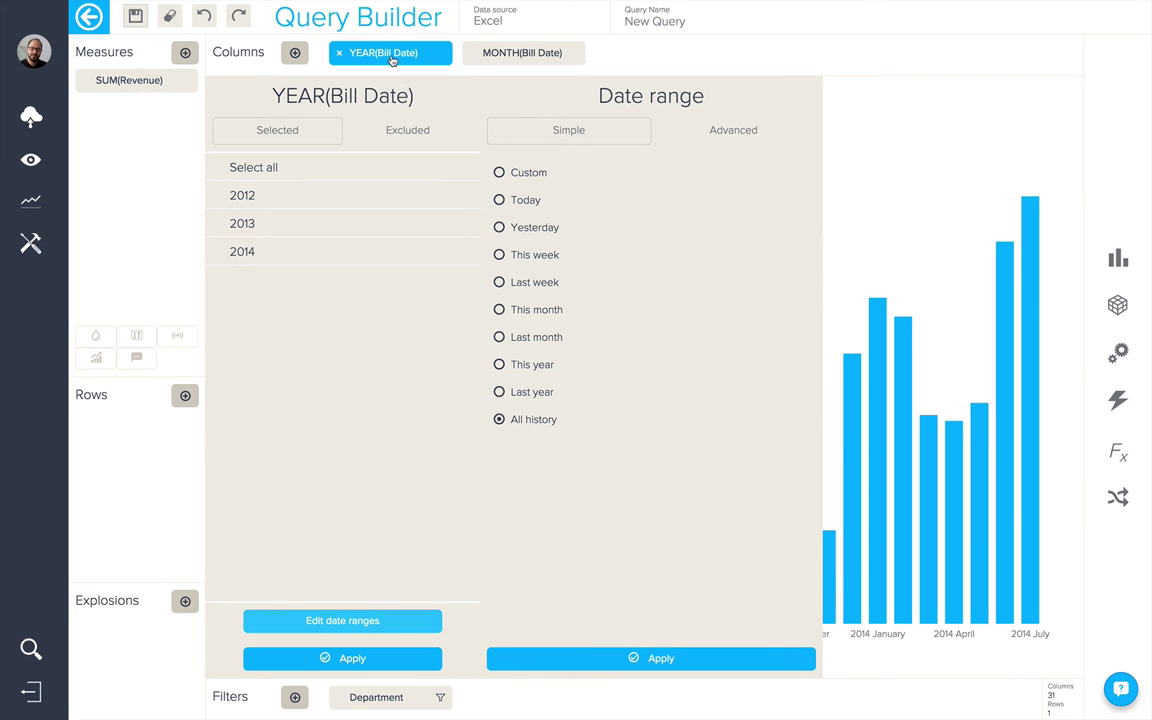
mouse_move(511, 55)
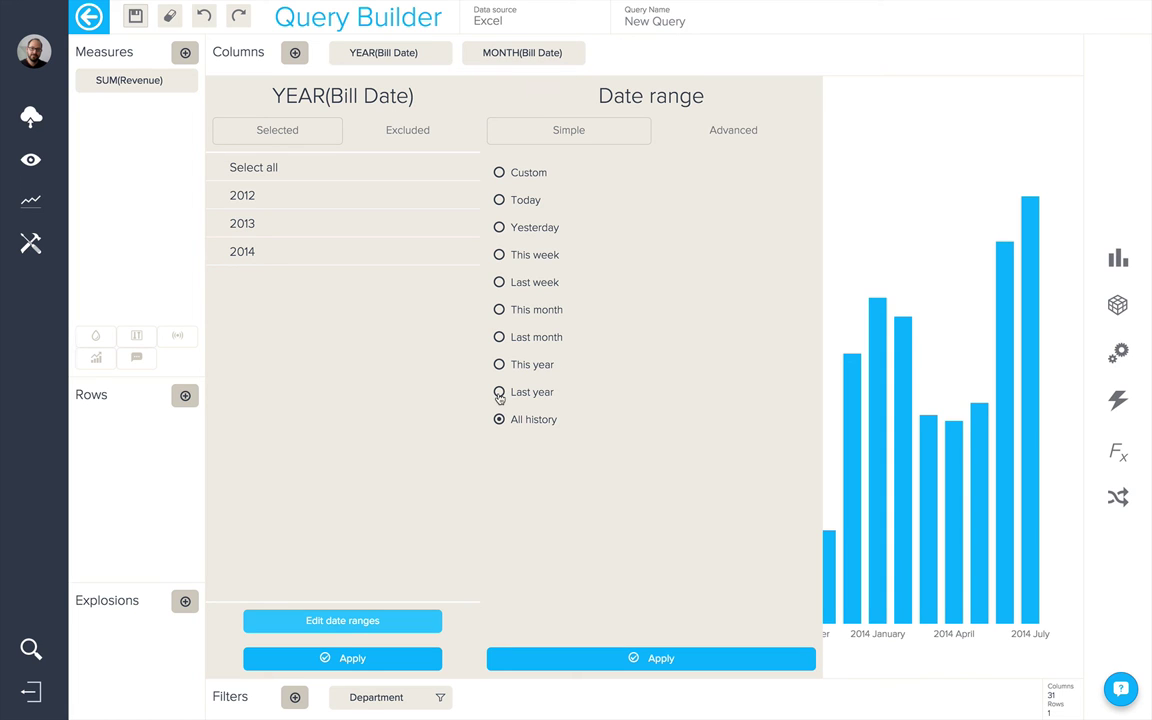
left_click(722, 133)
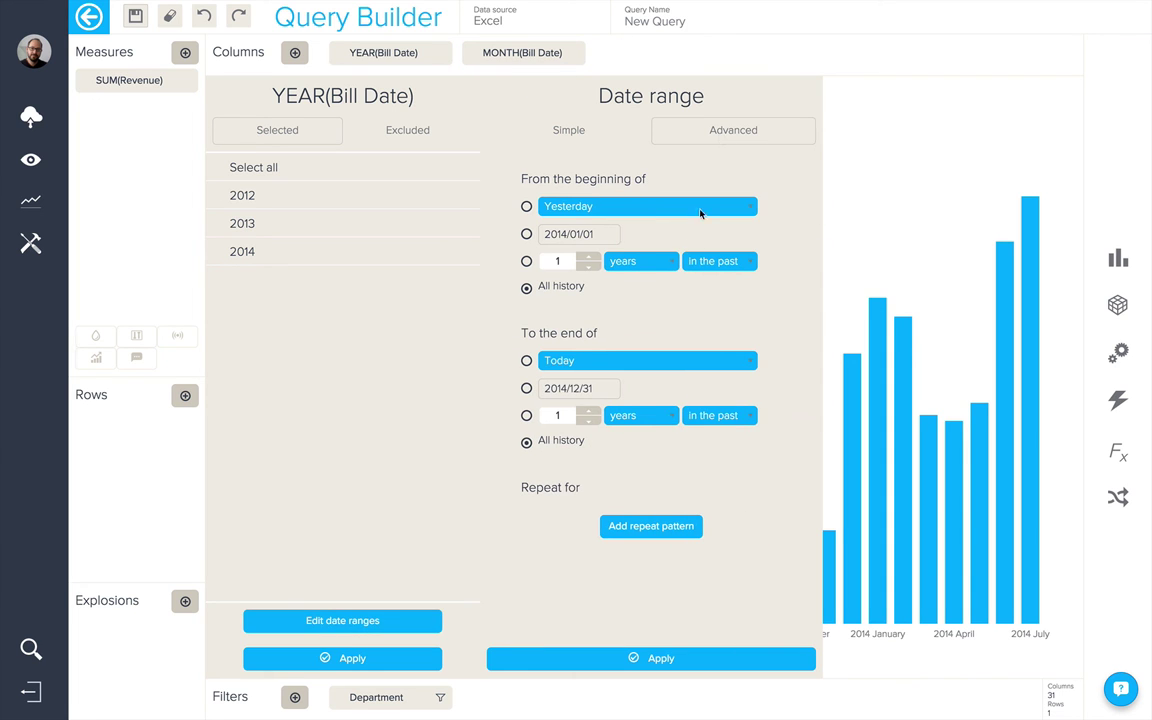